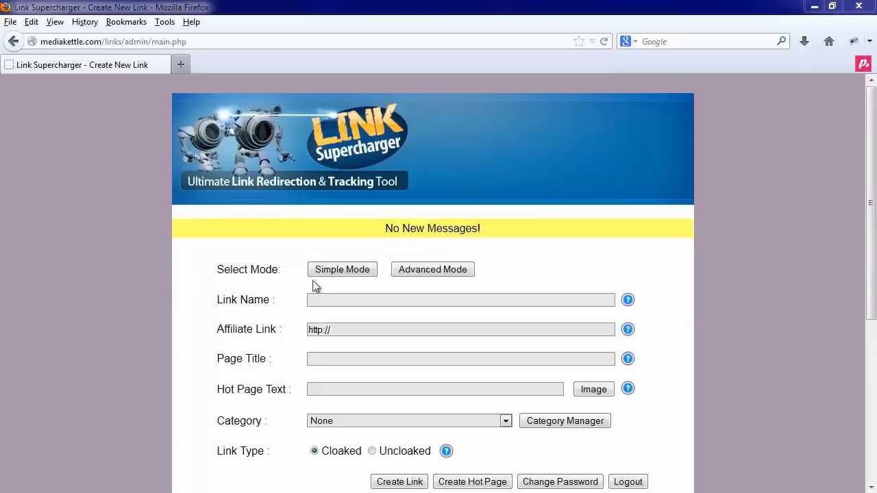
Compare the link form's Simple Mode with its Advanced Mode, ending in Advanced Mode, and view the Link Name help.
click(354, 271)
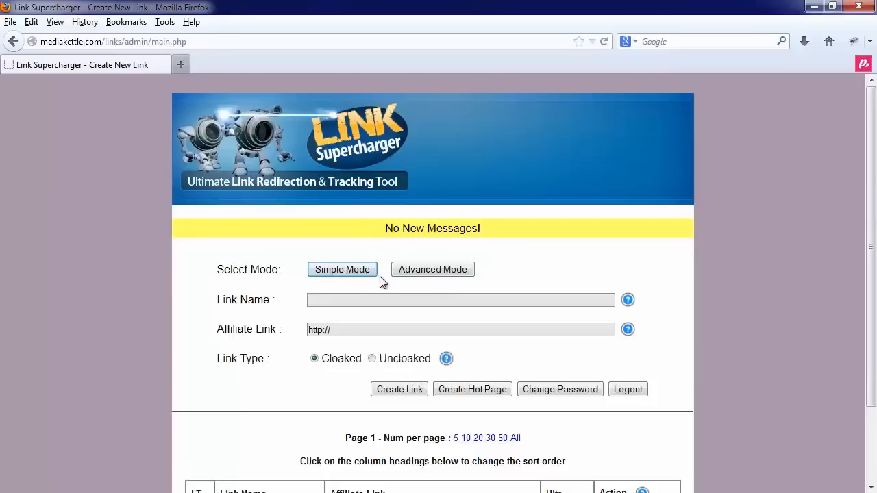
click(419, 272)
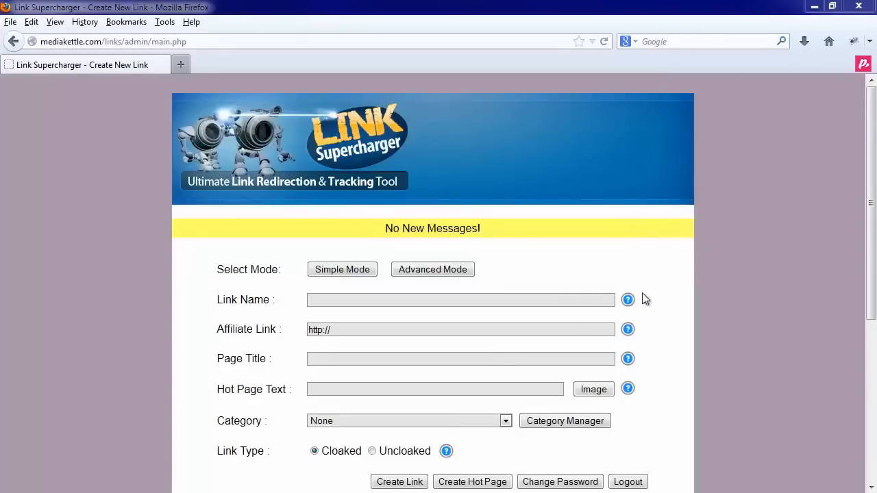
mouse_move(630, 310)
click(321, 300)
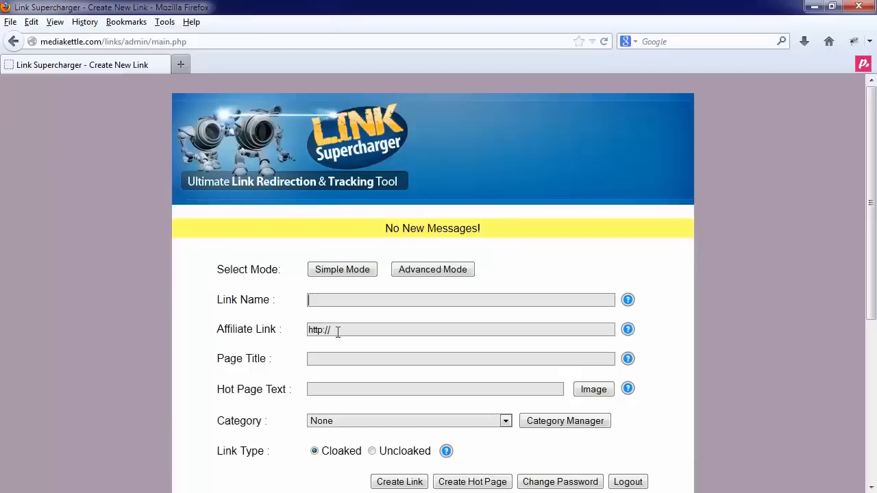
text(demolink1)
click(366, 331)
text(reddi)
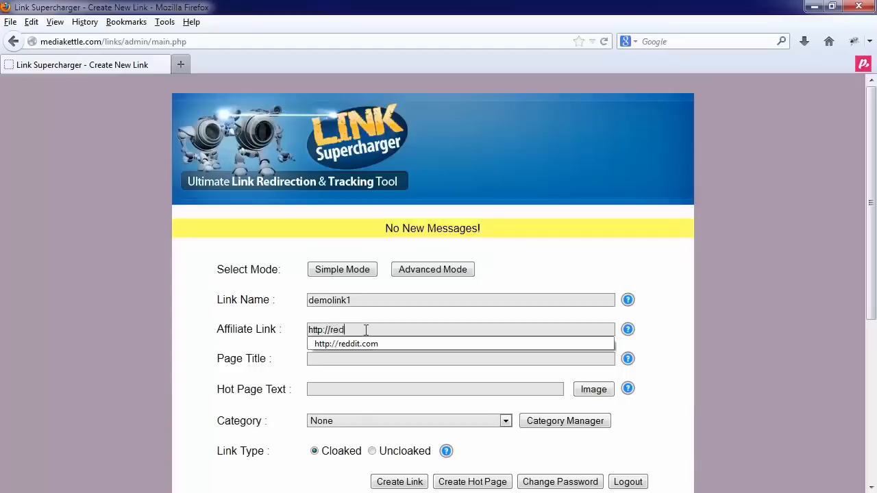
key(Down)
key(Return)
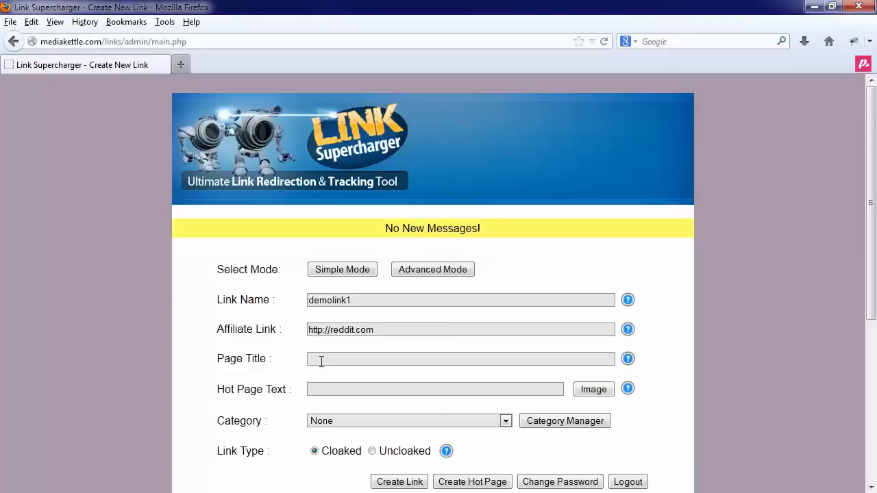
Set the page title to "Demo Page Title 1" and the hot page text to "My FIrst Hot Page Link For Reddit".
text(Demo Page Title 1)
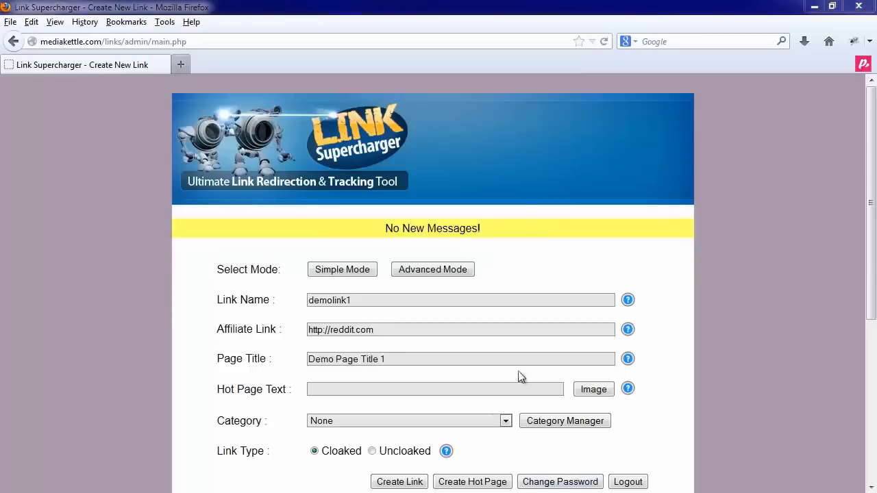
click(324, 389)
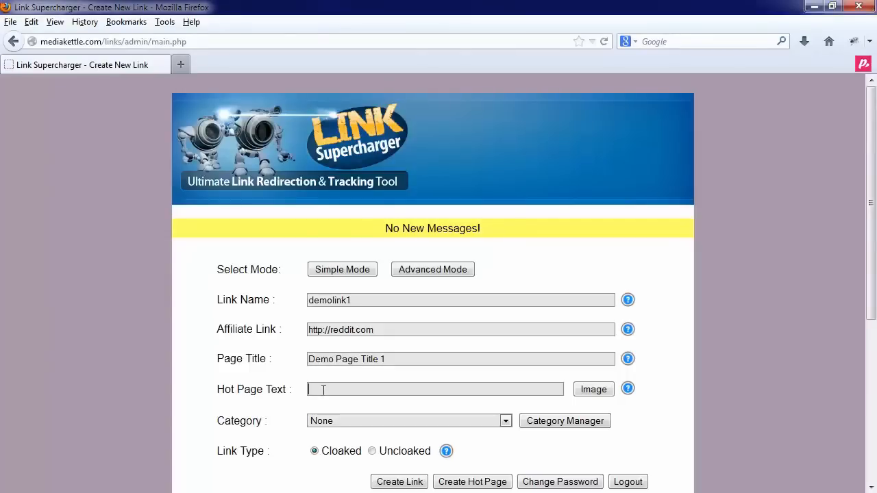
text(My First Hot Page Link)
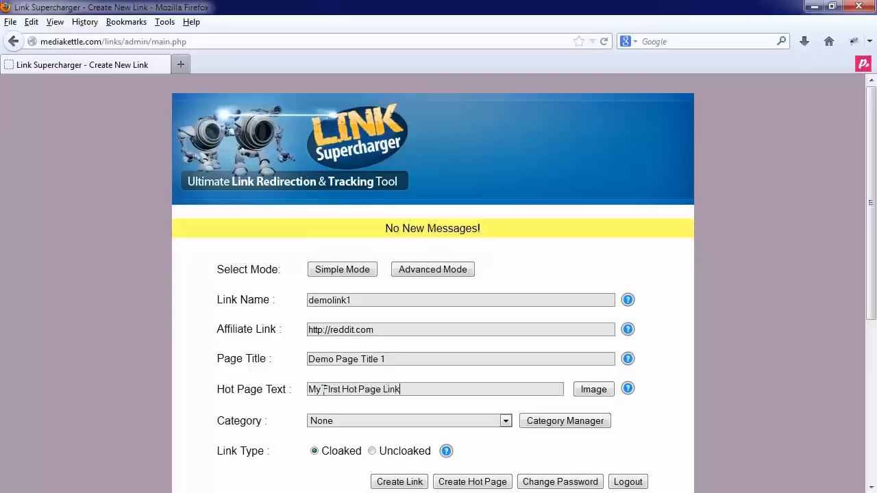
text( For Reddit)
Assign the link to the Deals Of The Week category and create it as a cloaked link.
scroll(263, 420, down, 2)
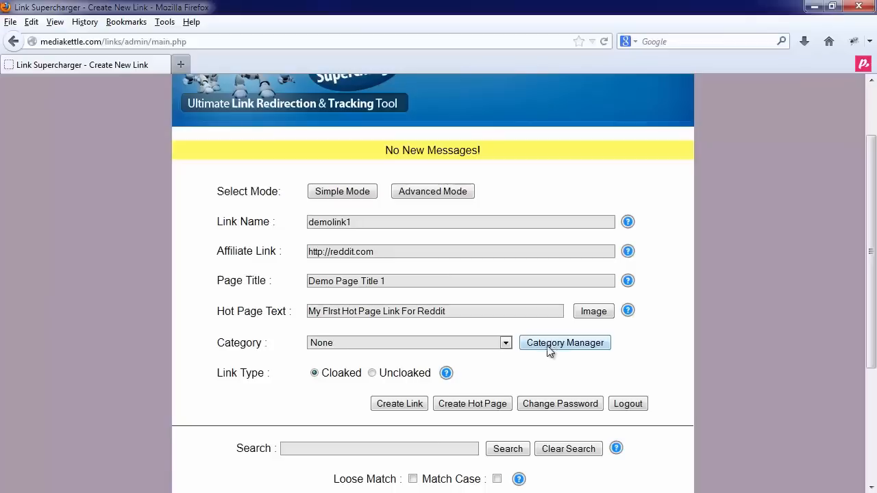
click(376, 346)
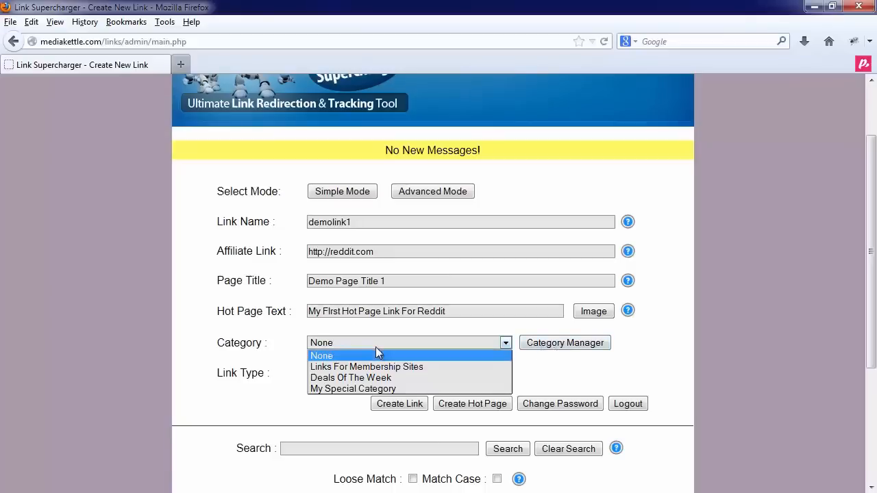
click(363, 379)
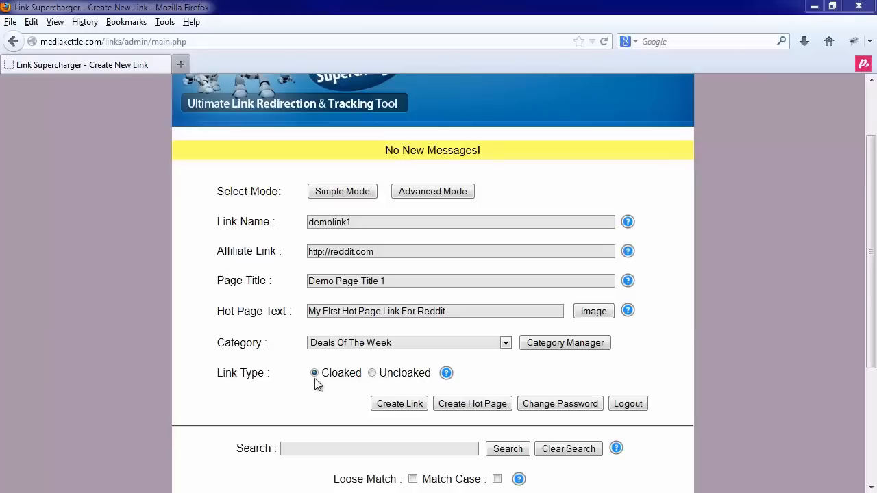
click(386, 405)
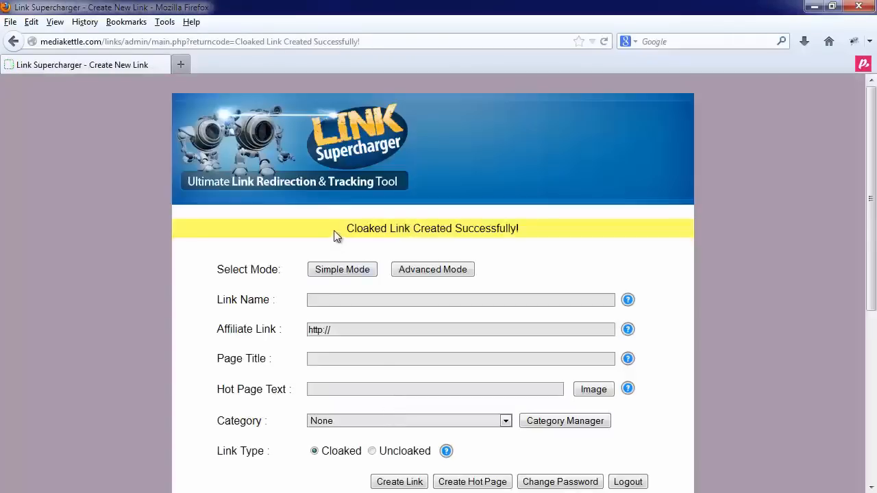
drag(335, 230, 548, 237)
click(545, 231)
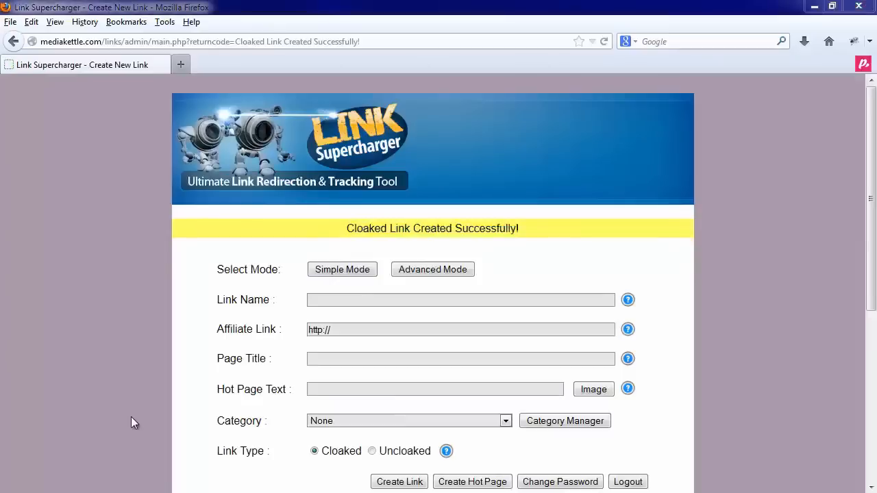
Sort the list of created links by link name and by affiliate link.
scroll(213, 307, down, 3)
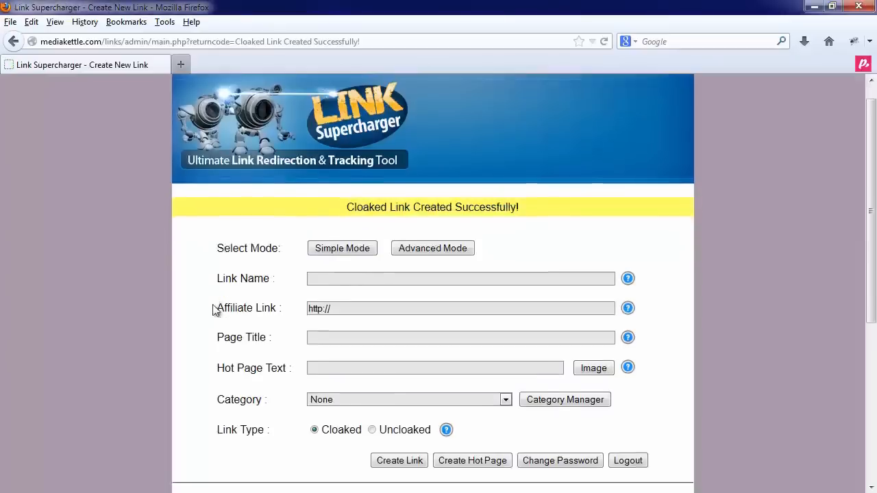
scroll(213, 311, down, 5)
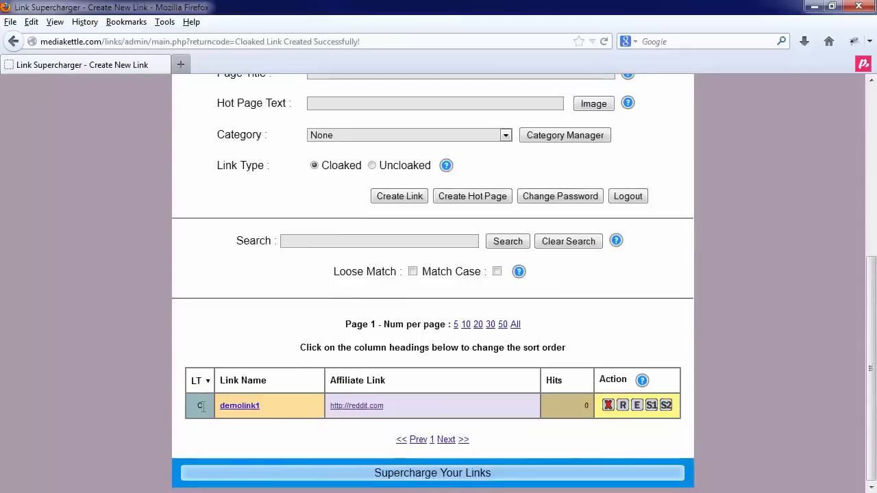
click(265, 377)
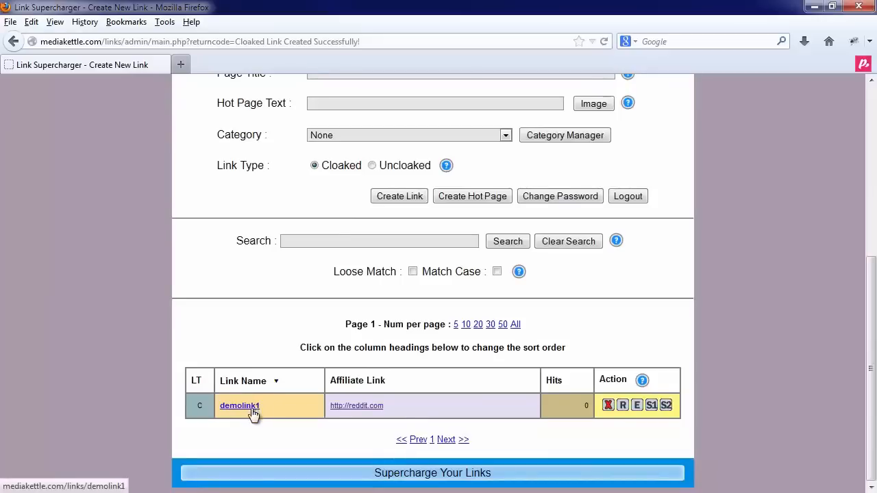
click(363, 381)
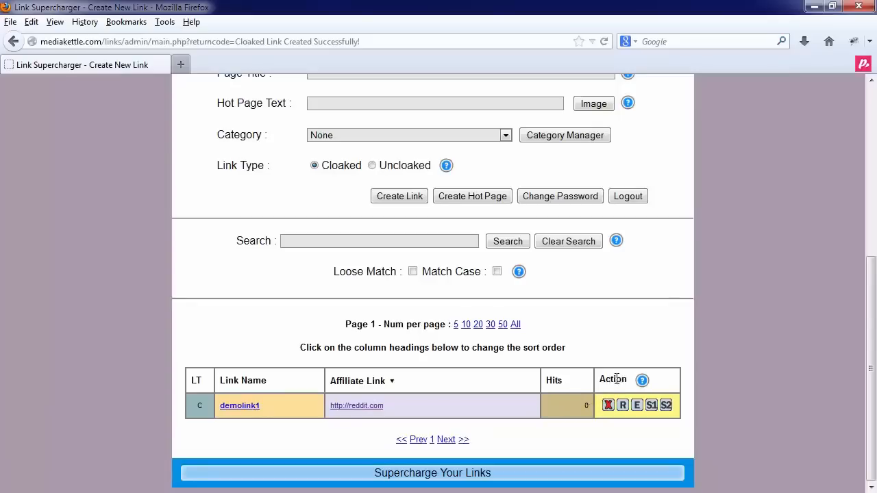
Test demolink1 by opening it in a new tab, close that tab and reload the link list to check its hits.
right_click(237, 409)
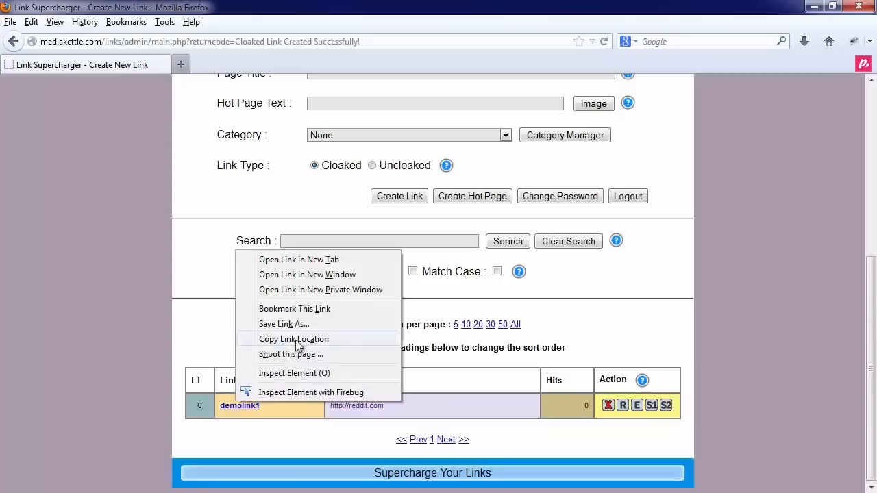
click(256, 430)
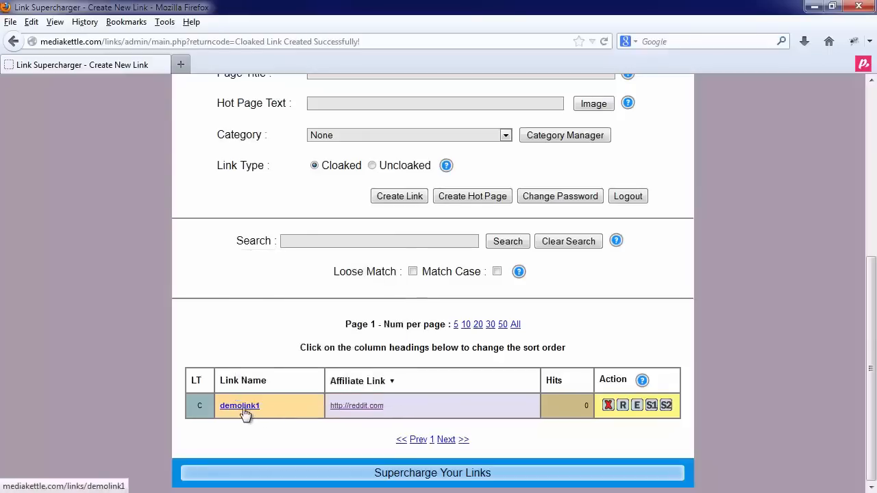
click(241, 407)
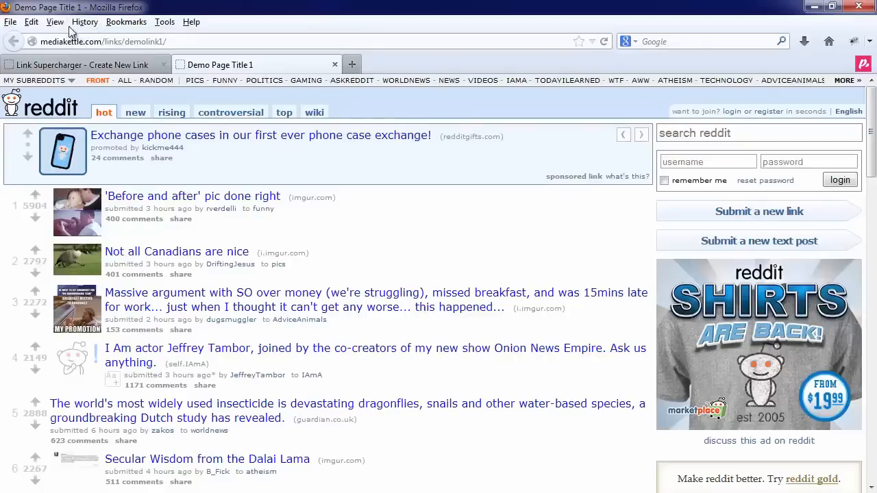
click(334, 64)
click(127, 406)
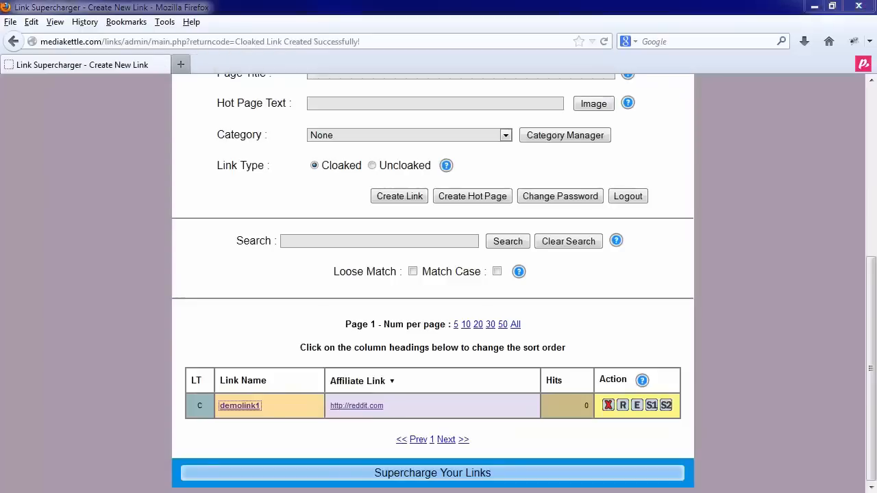
key(F5)
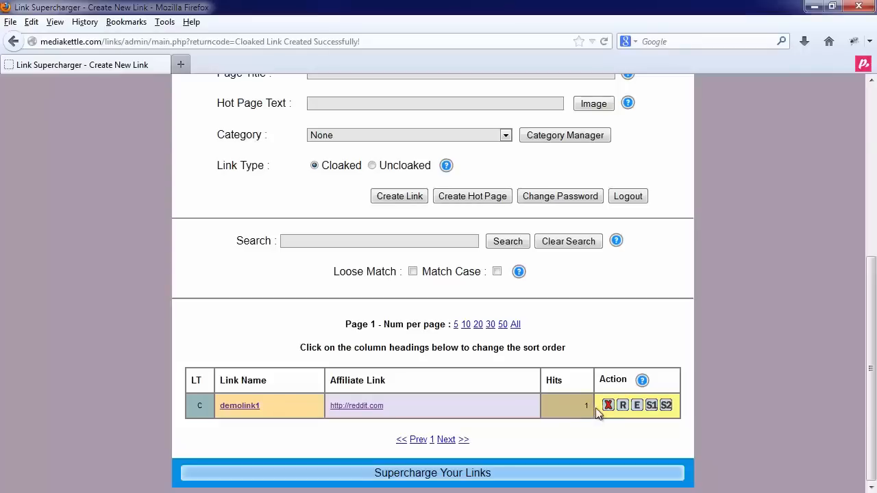
View the help for the link actions and reset demolink1's hit counter, confirming the reset.
mouse_move(644, 381)
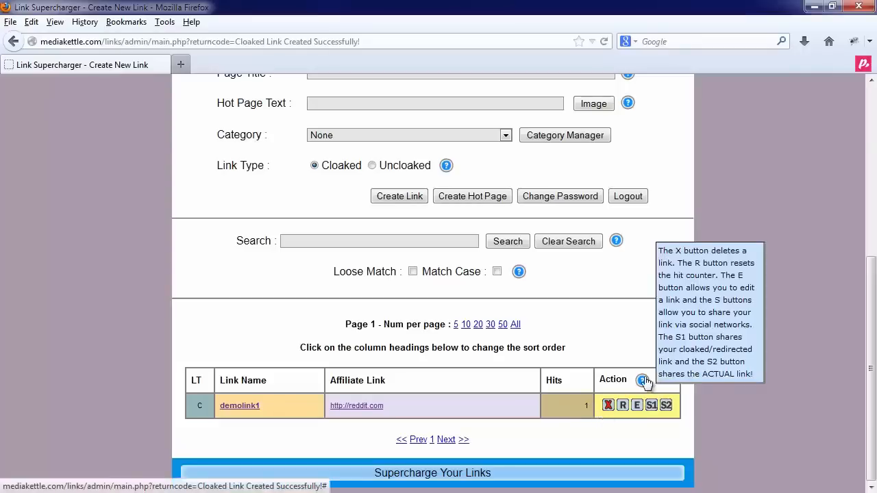
click(621, 407)
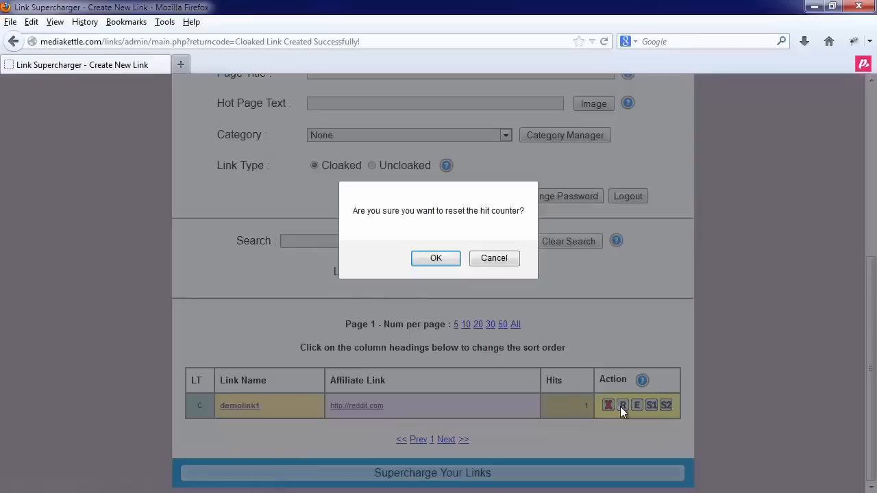
click(430, 264)
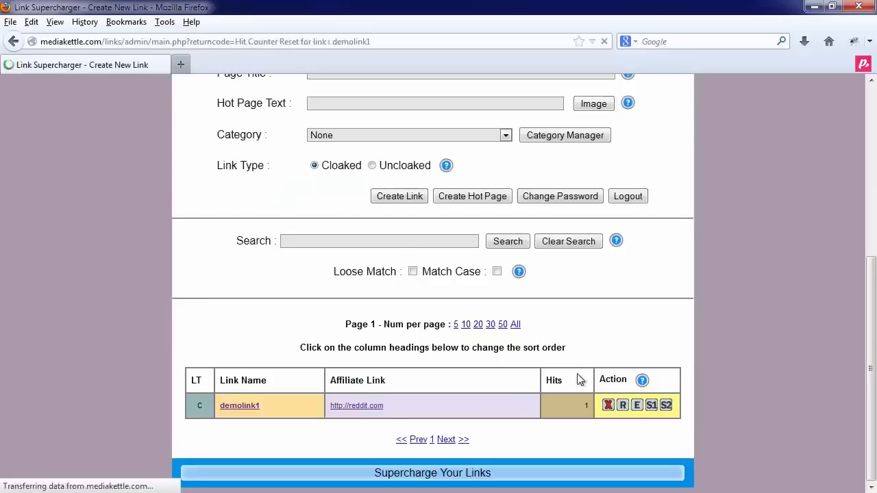
scroll(579, 417, down, 5)
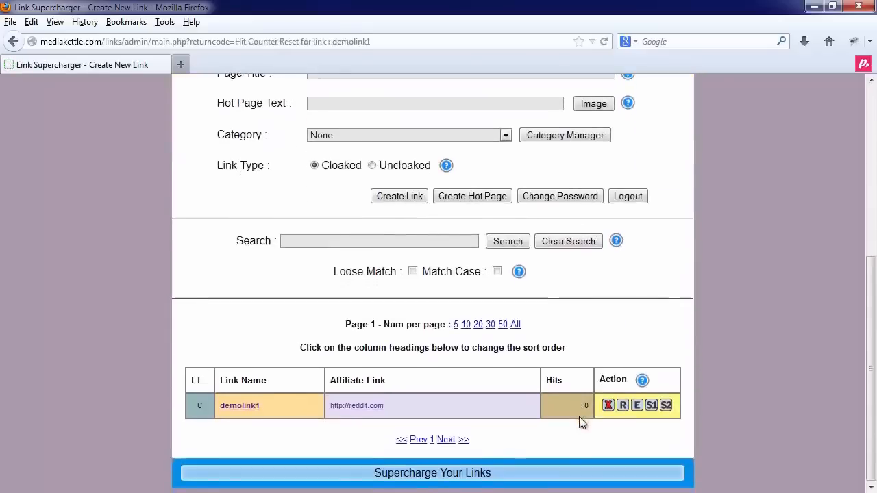
scroll(582, 406, up, 5)
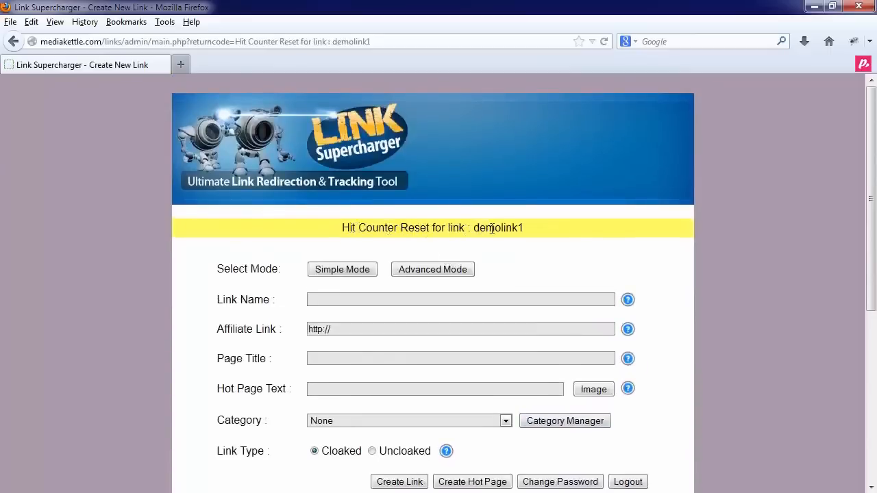
Review demolink1's editable settings, including its category choices, and leave the edit page without saving.
scroll(525, 358, down, 5)
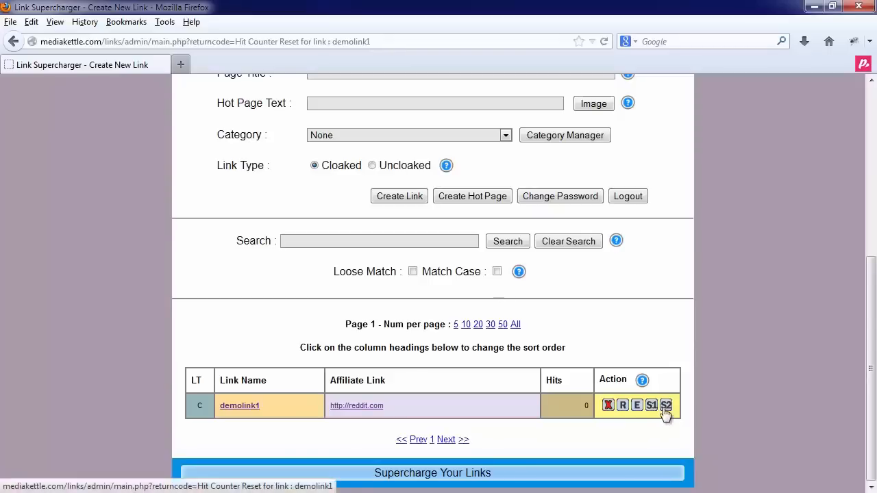
click(635, 407)
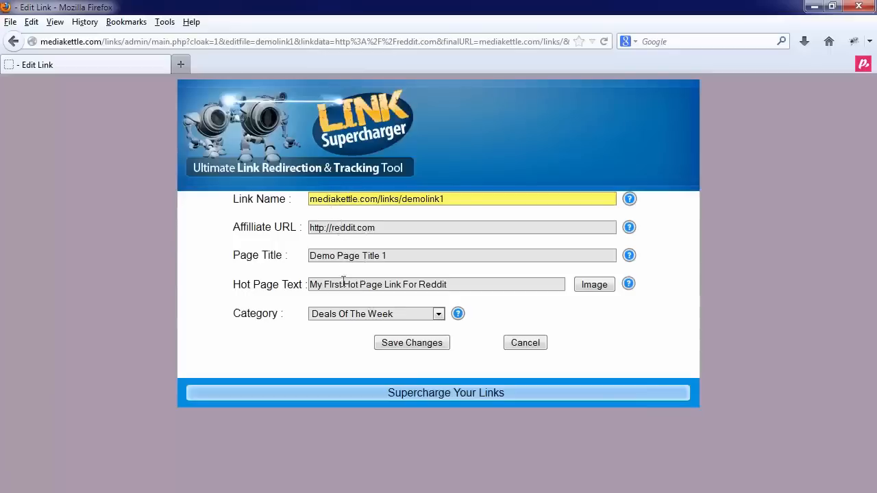
click(346, 313)
click(346, 312)
click(516, 345)
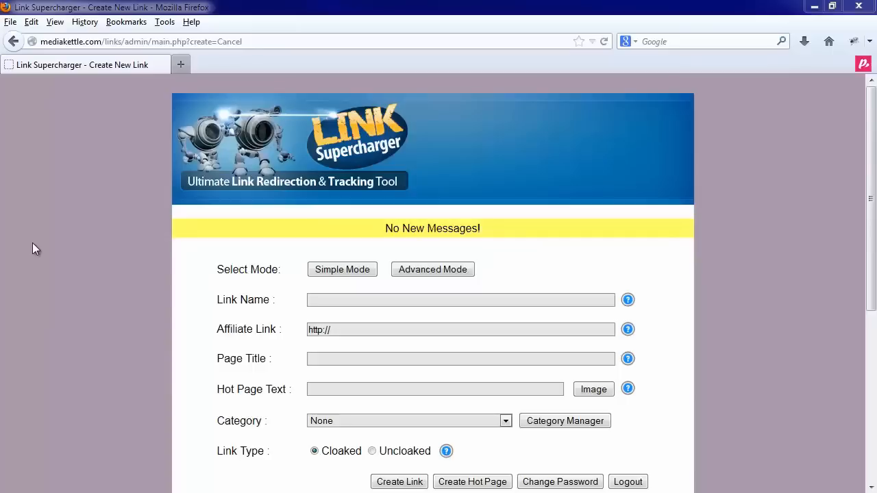
Add a category named "My Demo Category" in the Category Manager and return to the link creation page.
click(564, 423)
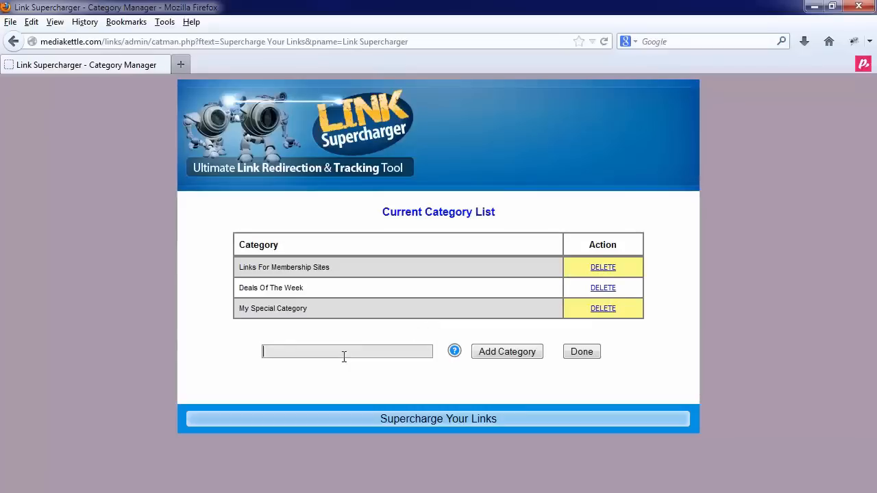
text(My )
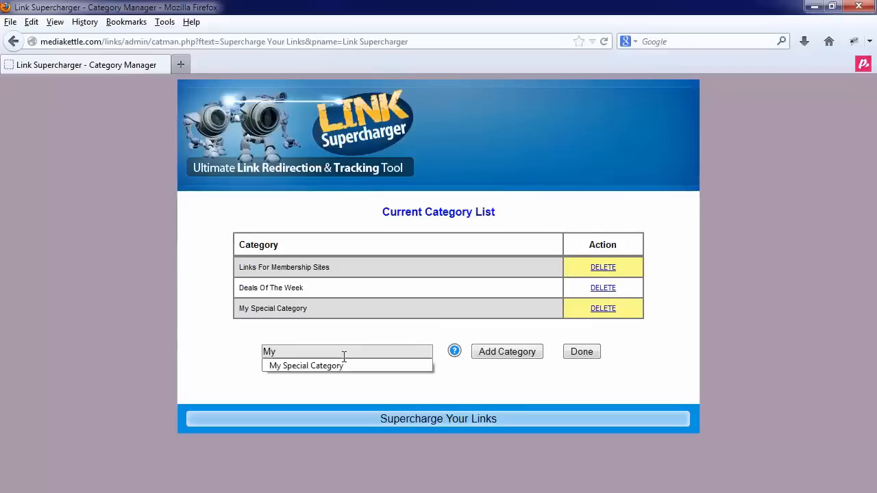
text(Demo )
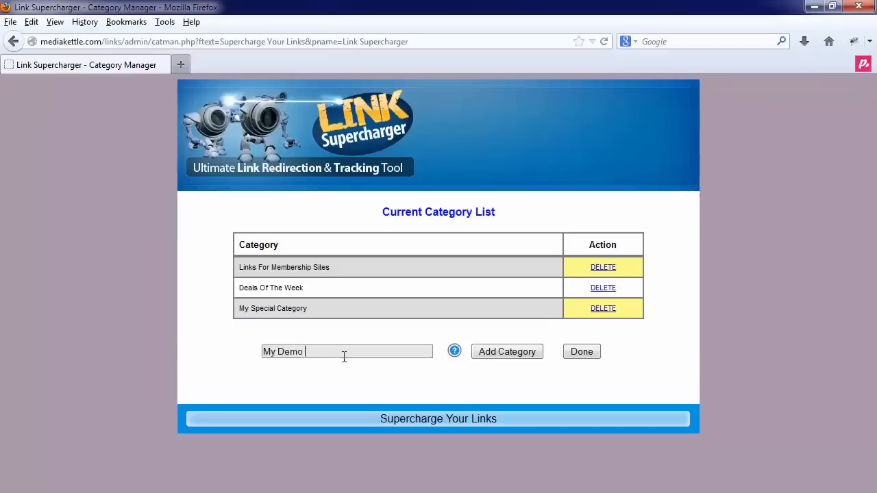
text(Cateog)
key(BackSpace)
key(BackSpace)
text(gory)
click(500, 352)
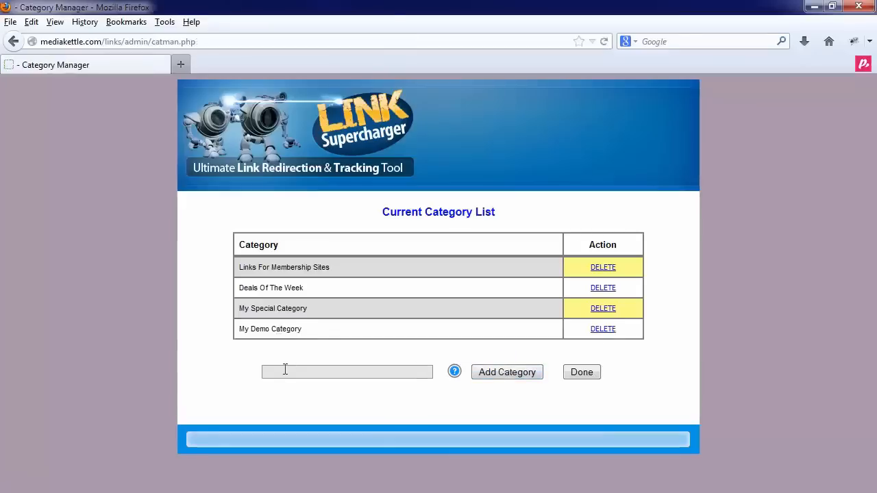
click(577, 376)
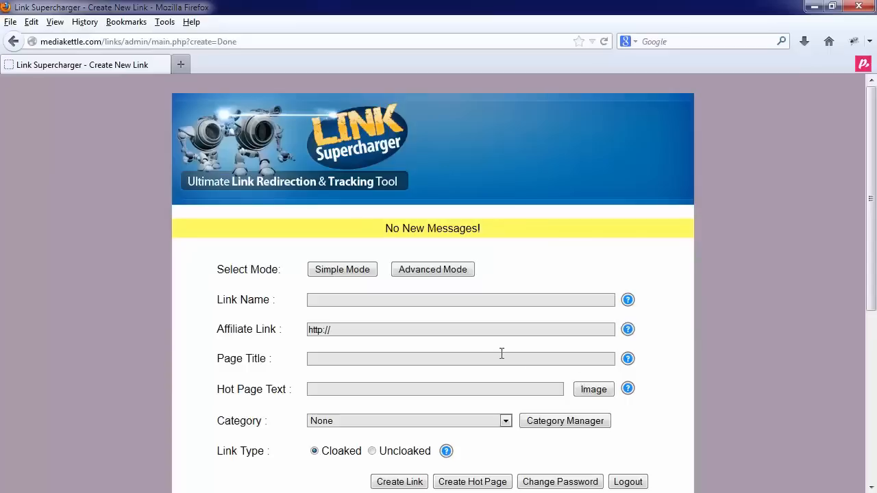
click(335, 300)
text(Demo)
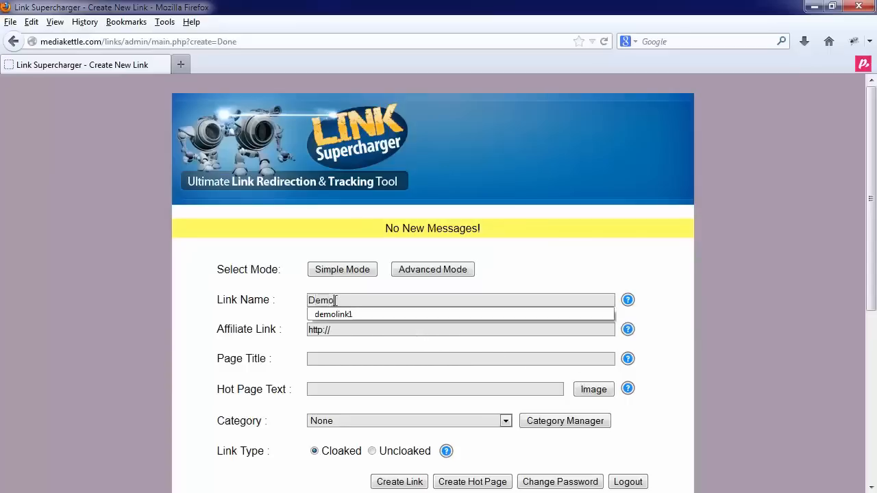
key(Down)
key(Return)
key(BackSpace)
text(2)
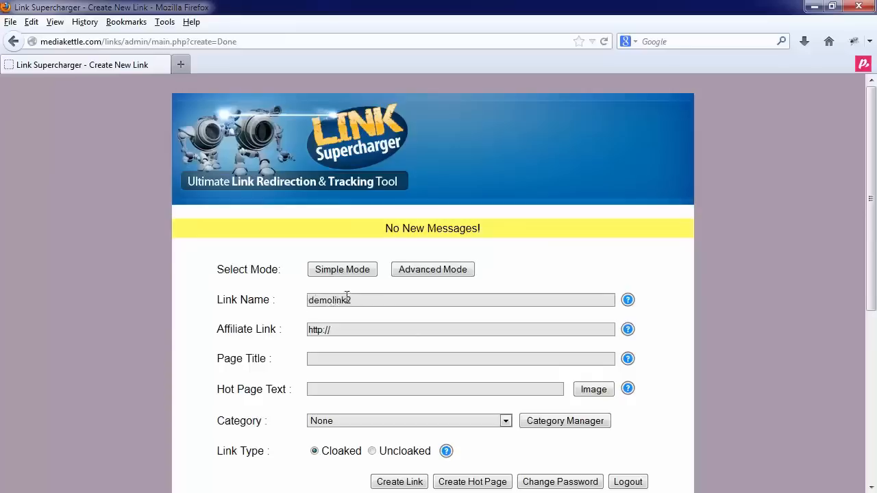
click(349, 325)
text(click)
key(Down)
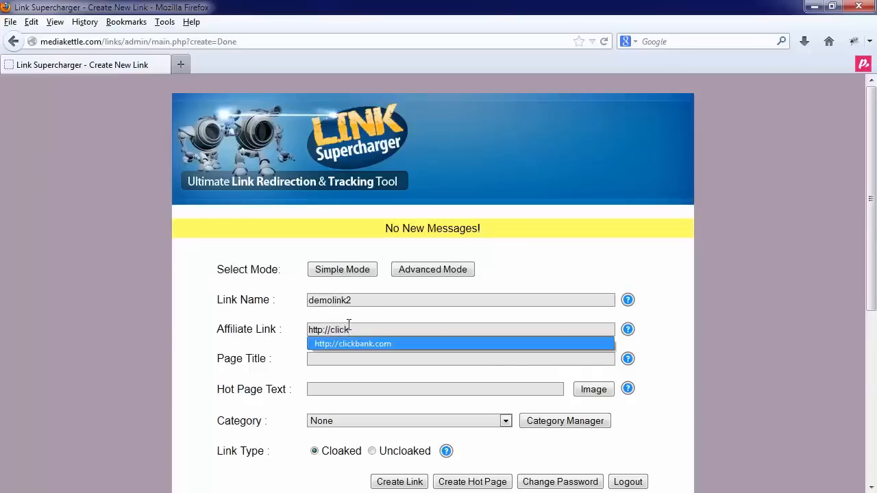
key(Return)
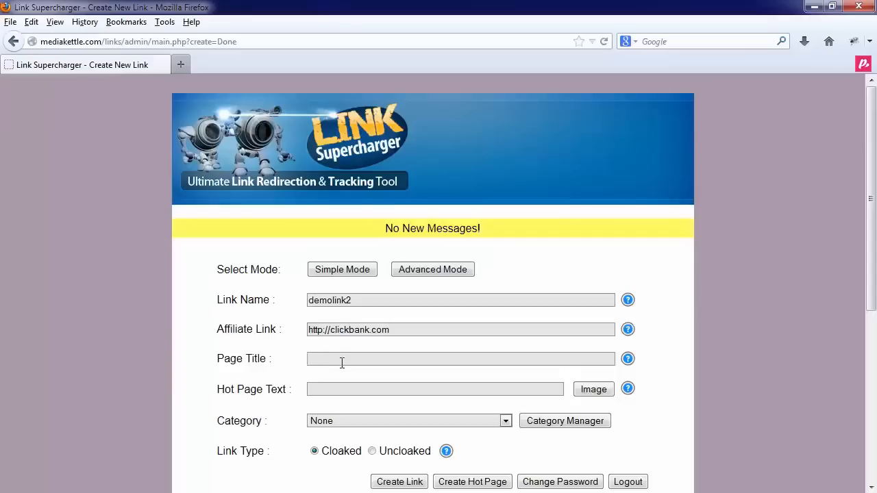
Enter the page title "Page Title" and the hot page text "My Demo Hot Page Link Clickbank".
text(Page Title)
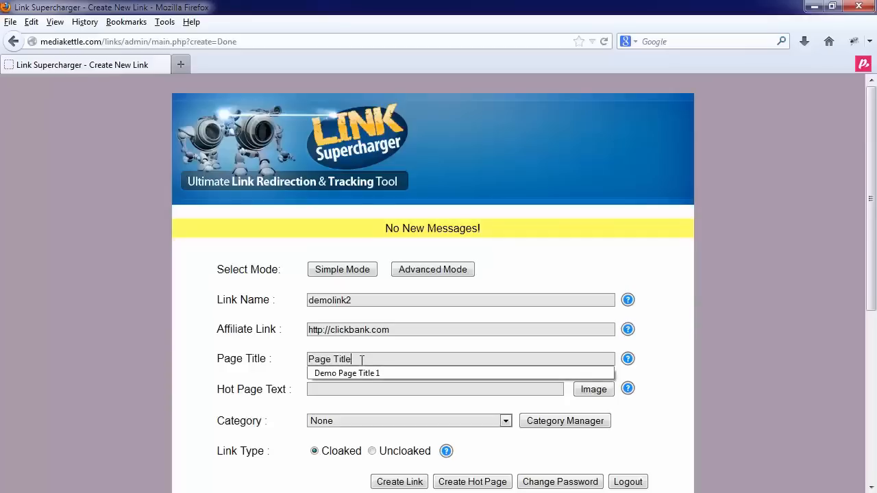
click(342, 389)
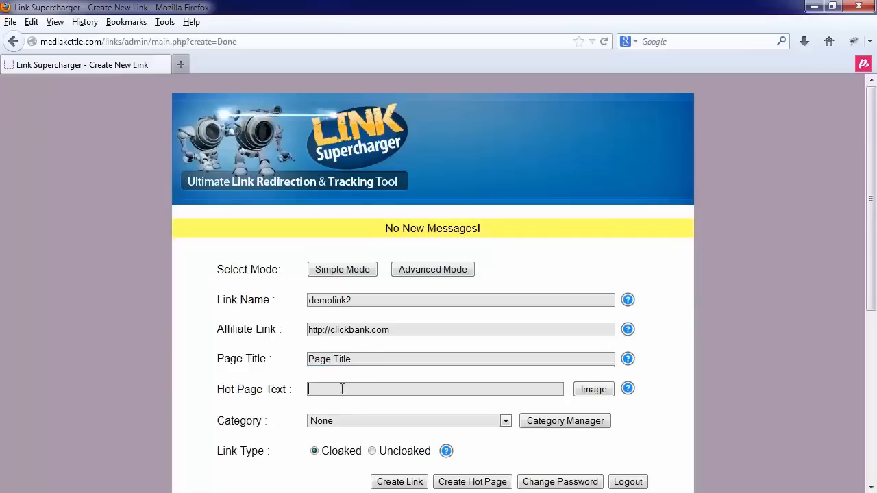
text(My )
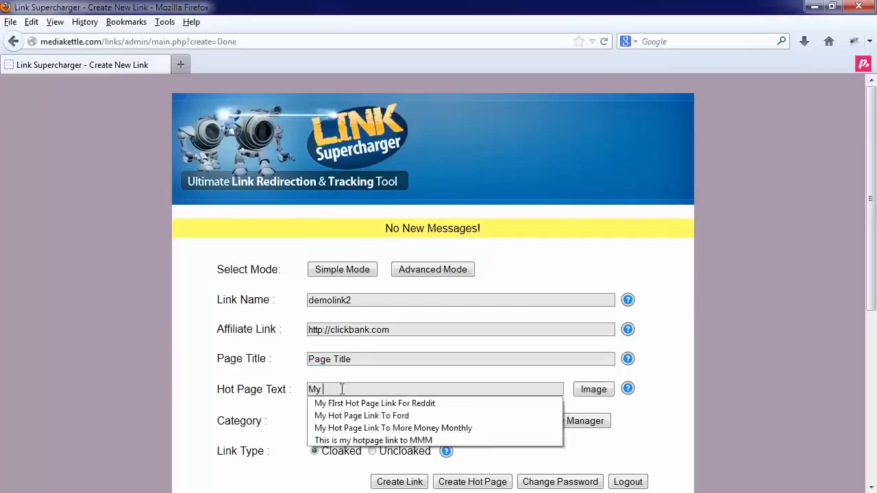
text(Demo Hot Page L)
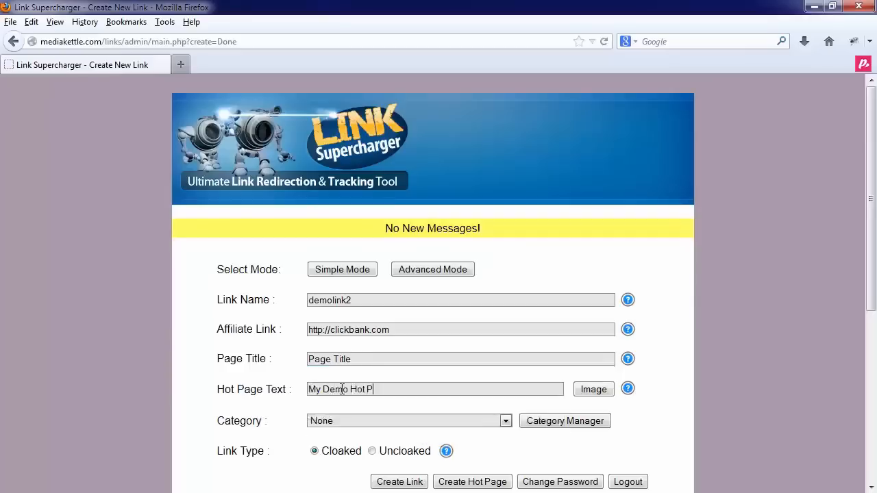
text(Clickbank)
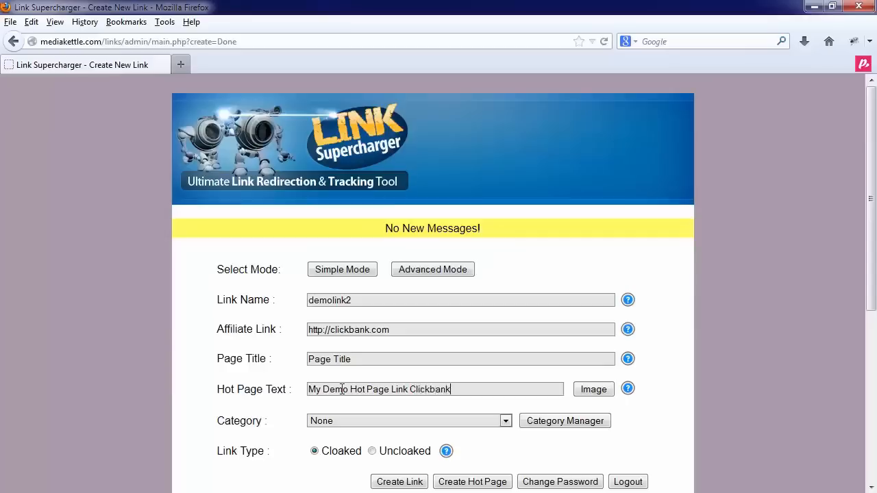
Assign the link to the Deals Of The Week category, set its type to Uncloaked and create it.
click(413, 422)
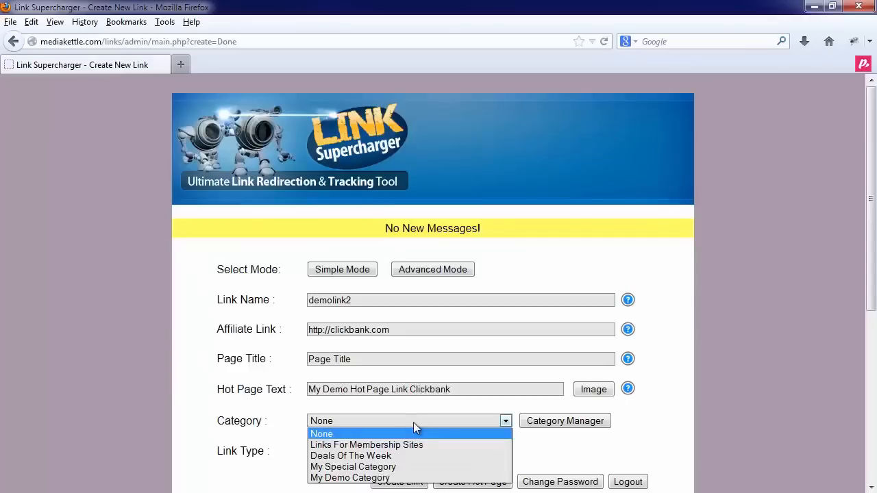
click(372, 457)
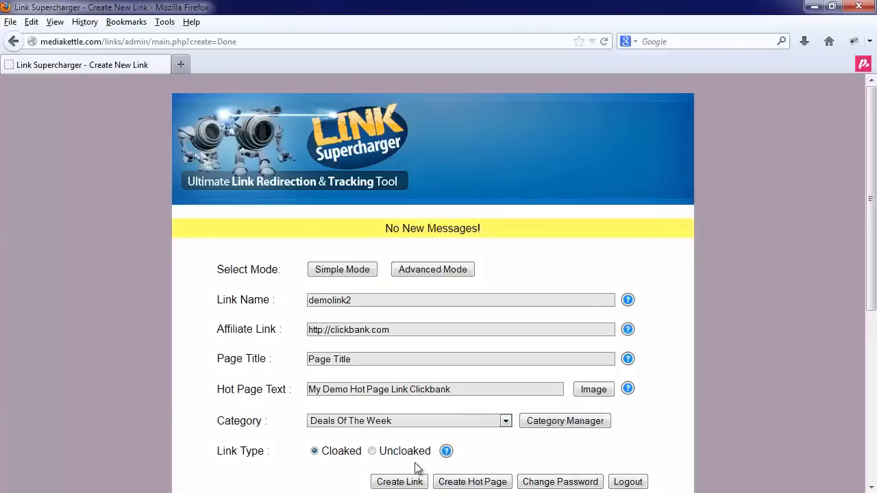
click(372, 452)
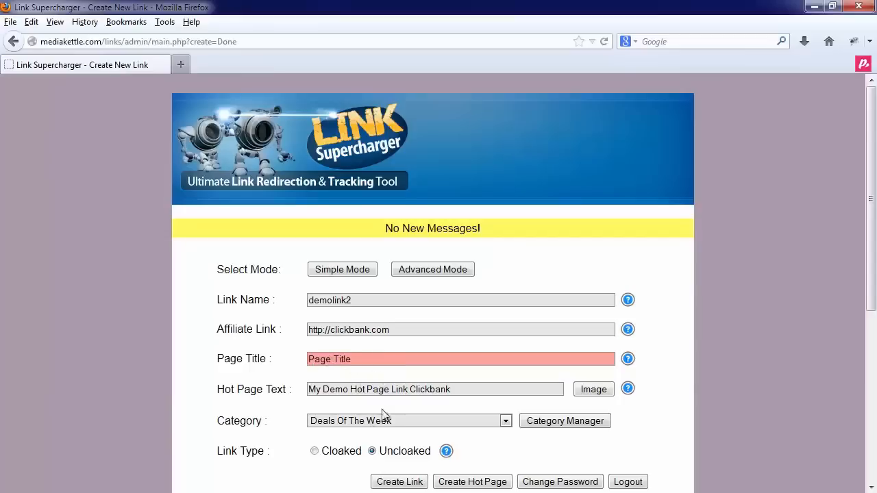
click(388, 483)
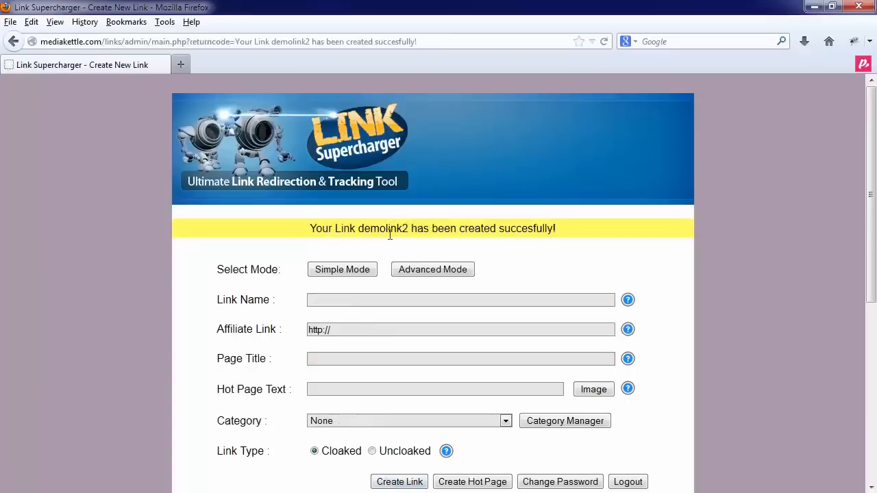
Try sorting the link list by link name and affiliate link in both directions, finishing with link name in descending order.
scroll(391, 257, down, 5)
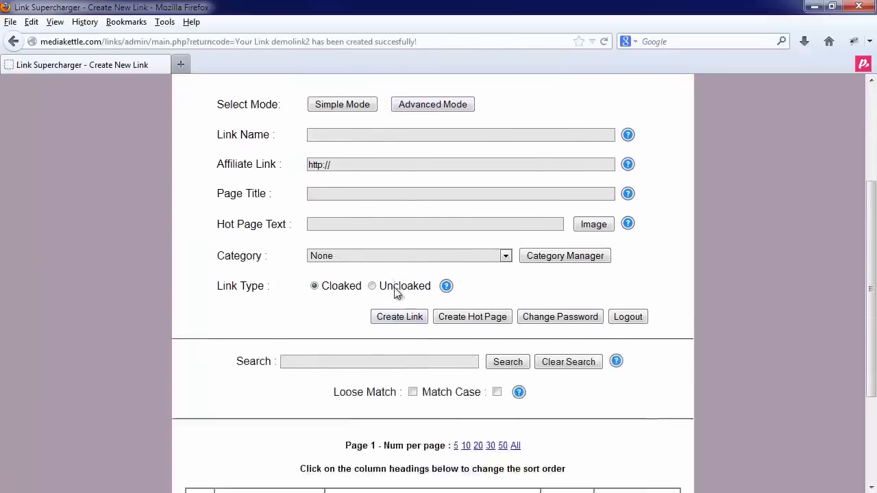
scroll(380, 329, down, 1)
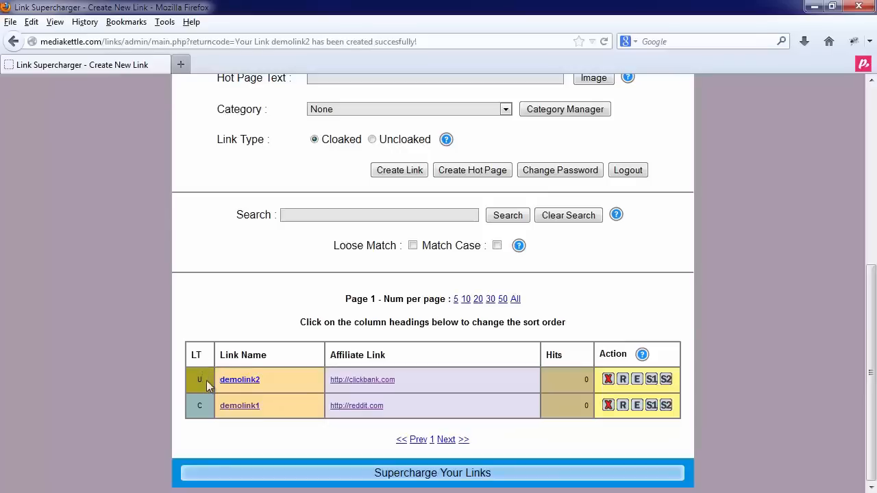
click(257, 356)
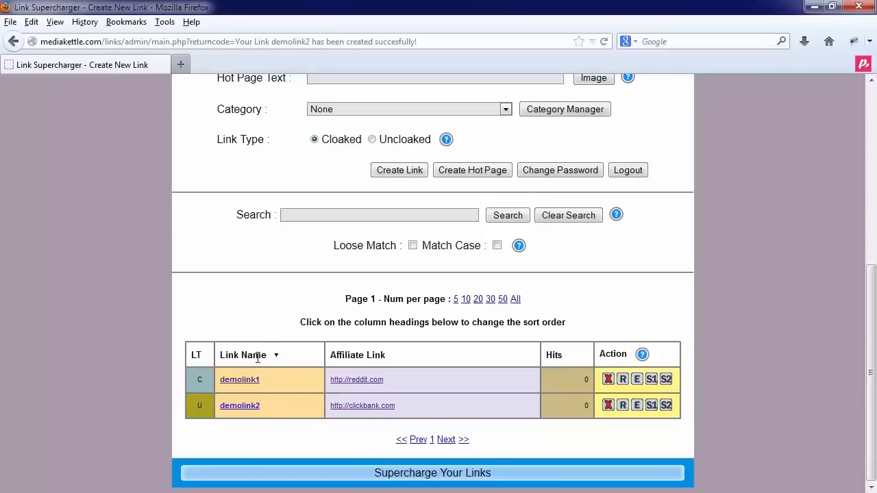
click(258, 357)
click(257, 357)
click(258, 356)
click(374, 356)
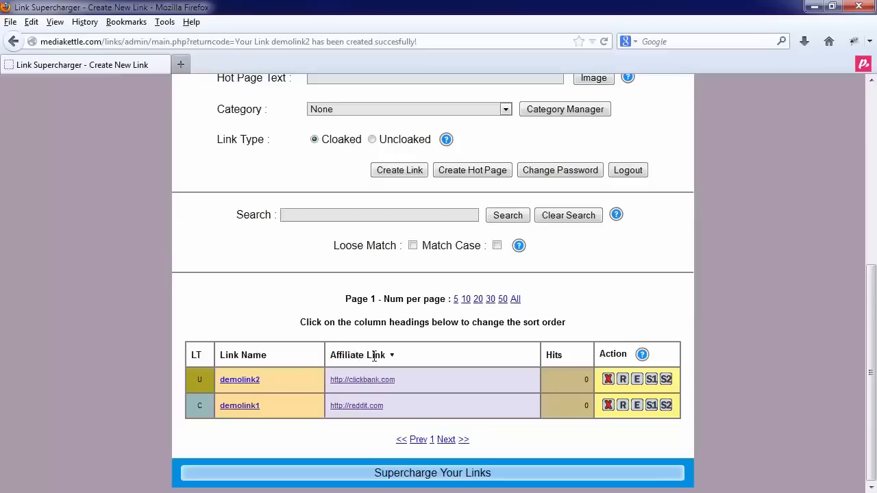
click(374, 357)
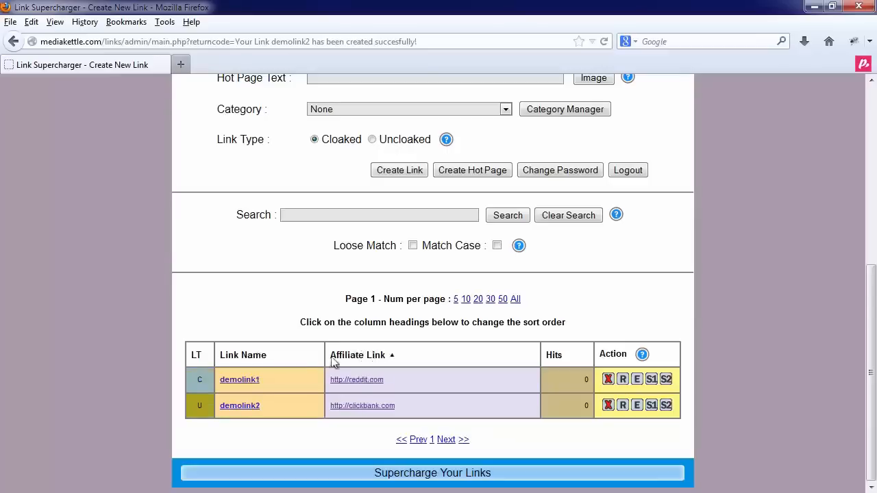
click(262, 357)
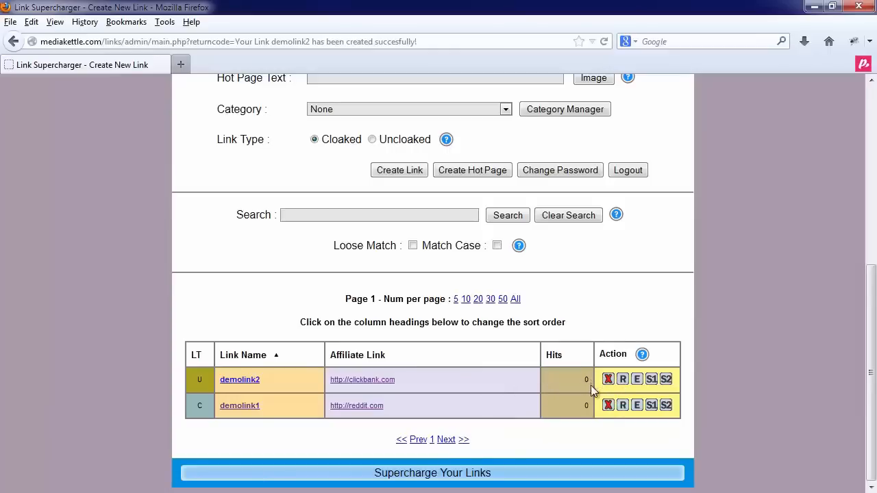
View and close demolink2's first set of social sharing services, and test the link by opening it before returning to the link list.
click(651, 381)
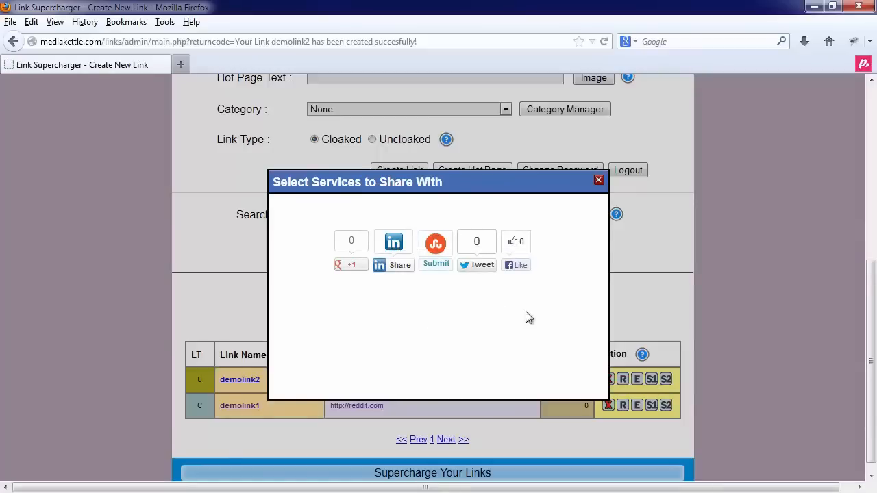
click(599, 181)
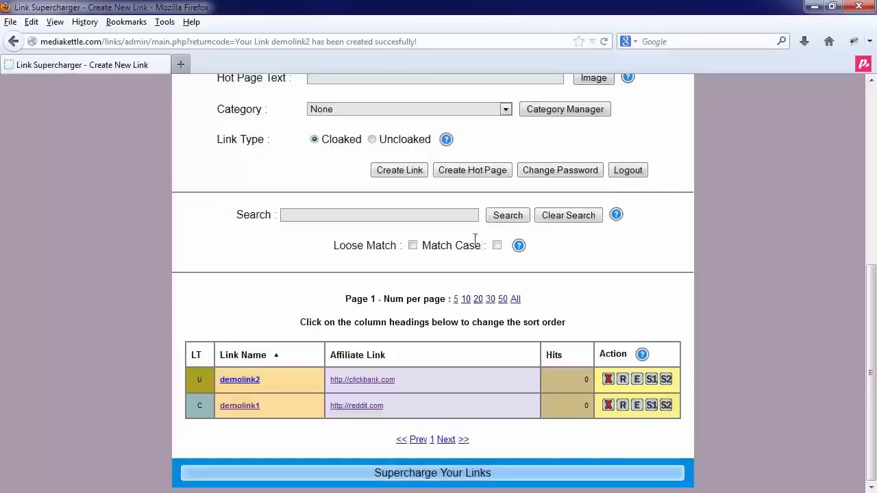
click(247, 387)
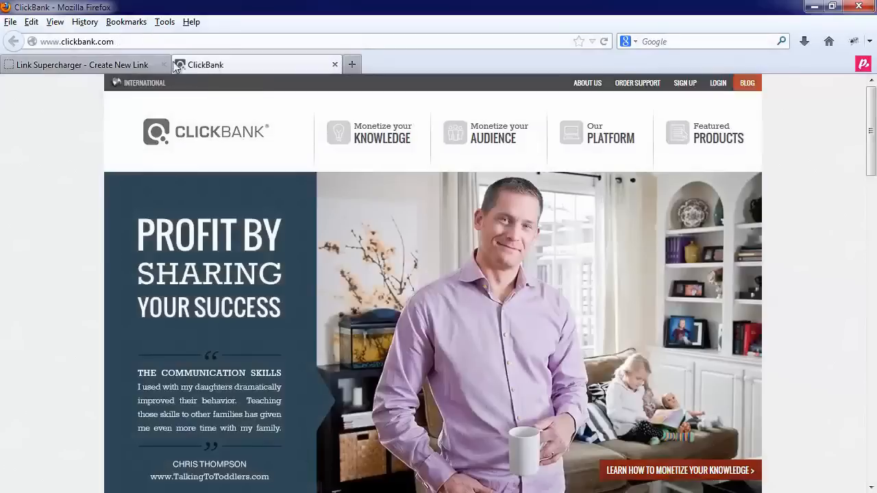
click(121, 64)
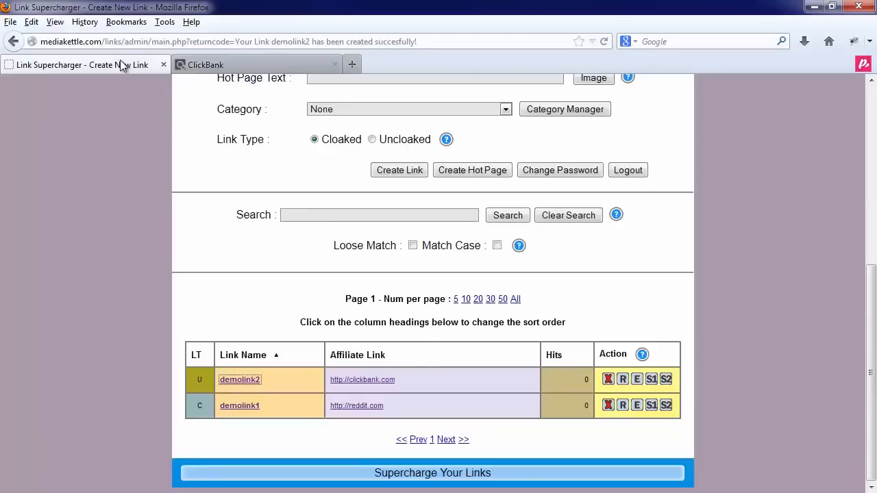
Copy demolink2's link location, load it in a new browser tab, and return to the link list, closing both ClickBank tabs.
right_click(233, 386)
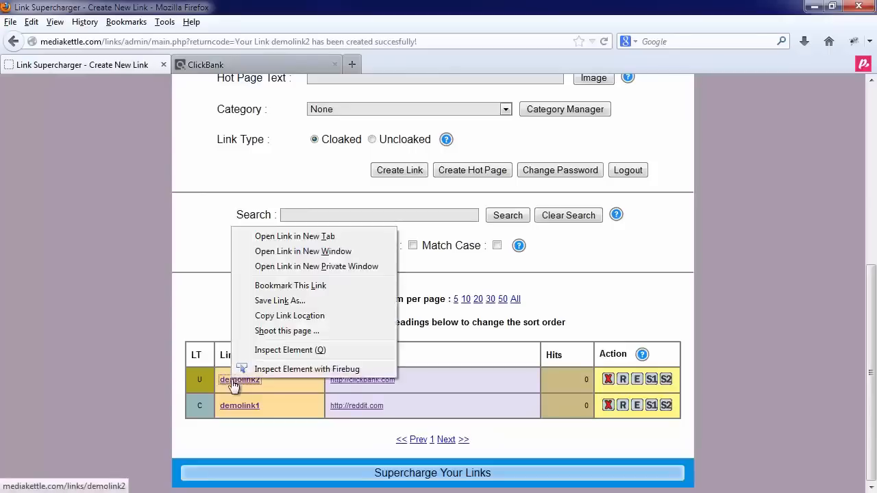
click(288, 316)
click(352, 64)
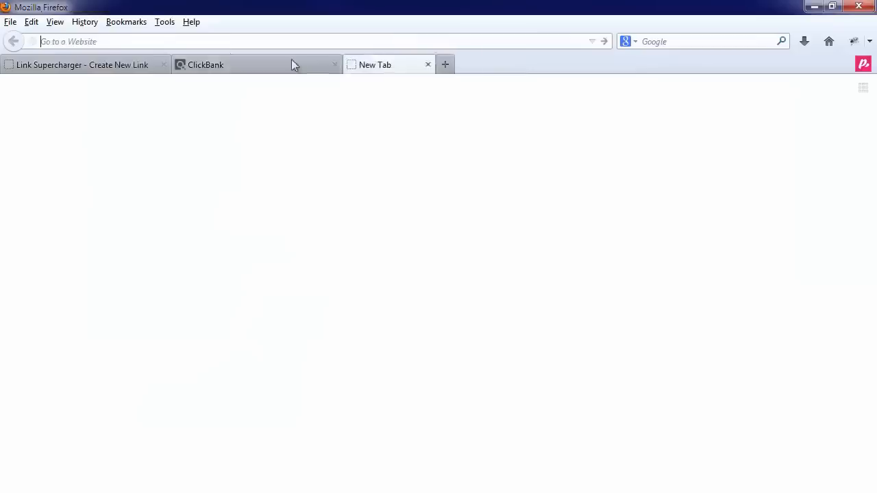
right_click(156, 41)
click(189, 100)
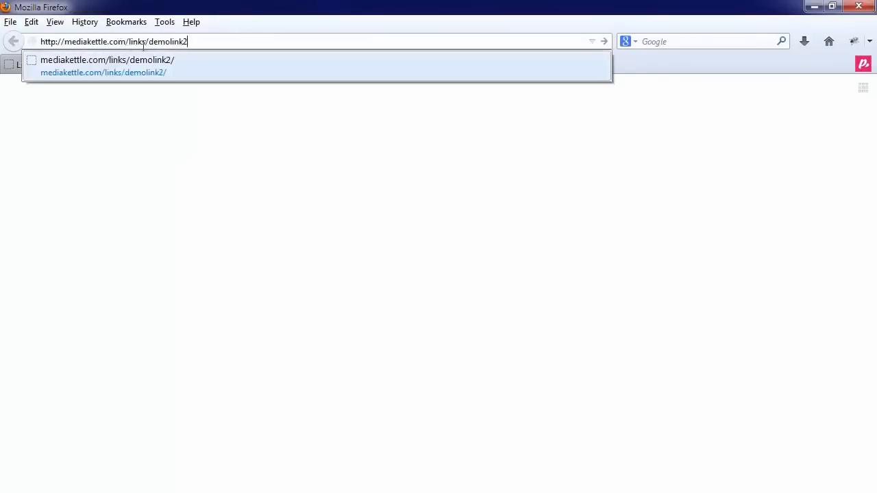
click(197, 39)
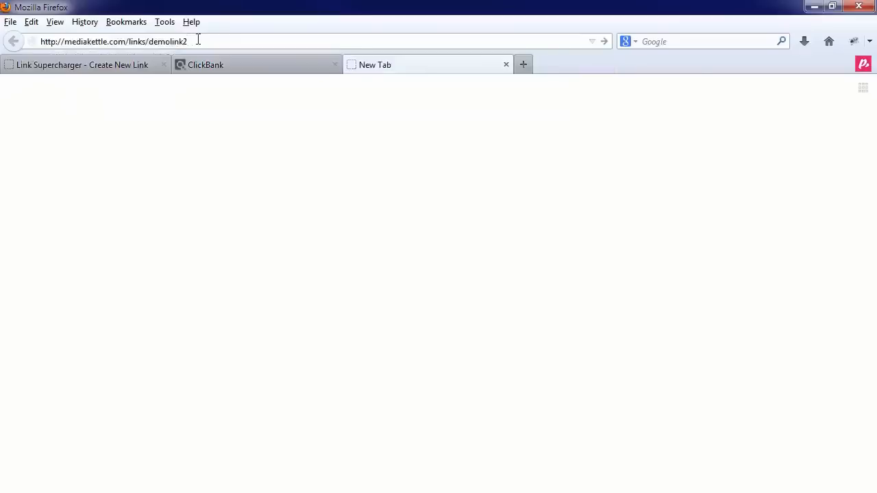
key(Return)
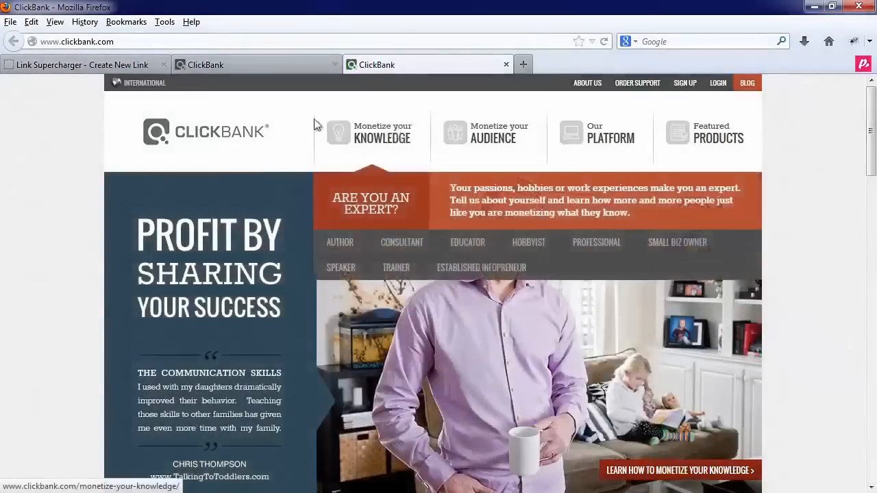
click(121, 64)
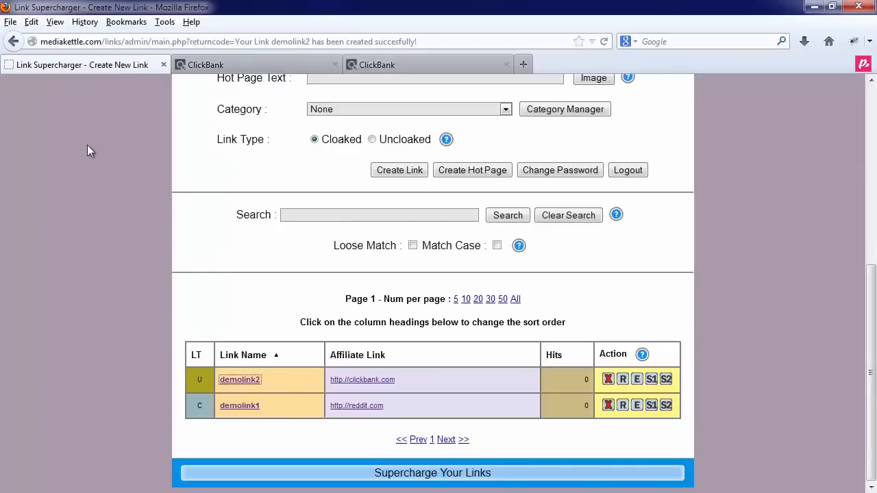
click(335, 64)
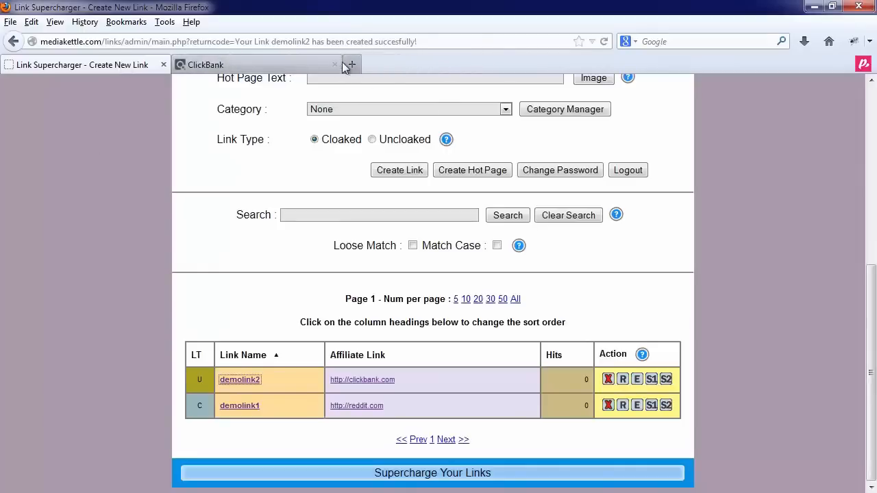
click(335, 64)
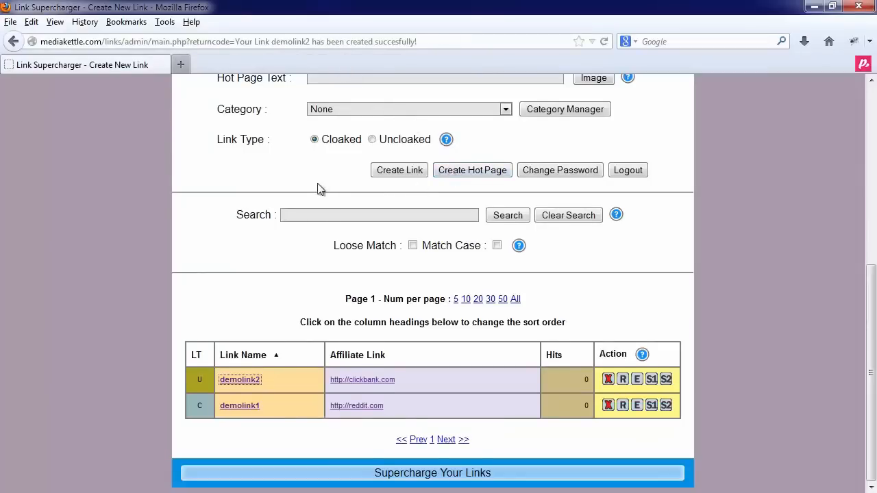
Open the hot page creation form and review its settings from start to end.
scroll(320, 188, up, 6)
scroll(323, 194, down, 4)
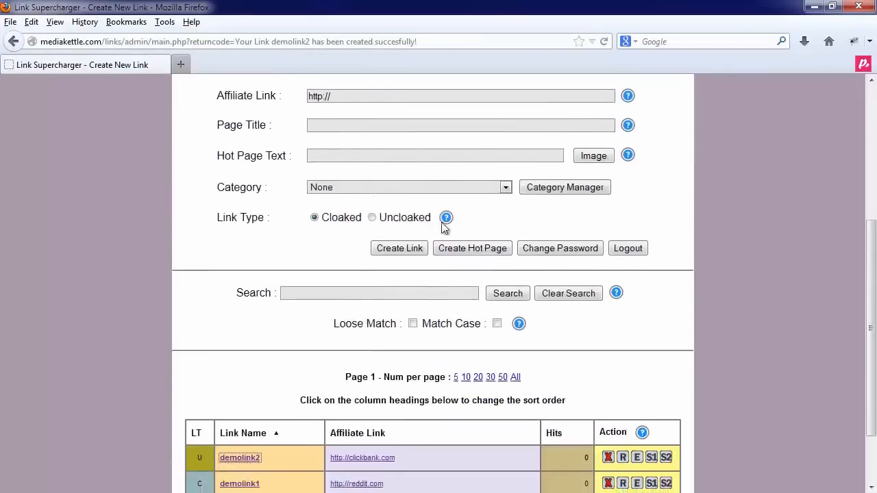
click(465, 248)
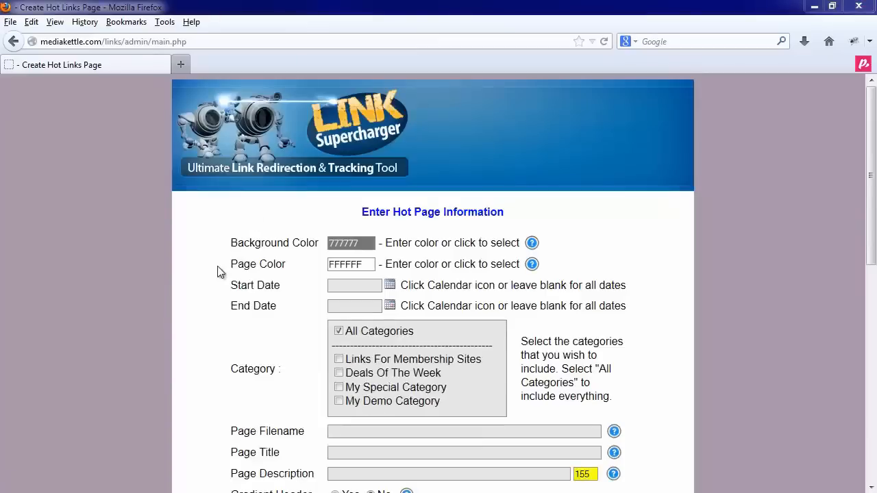
scroll(218, 272, down, 10)
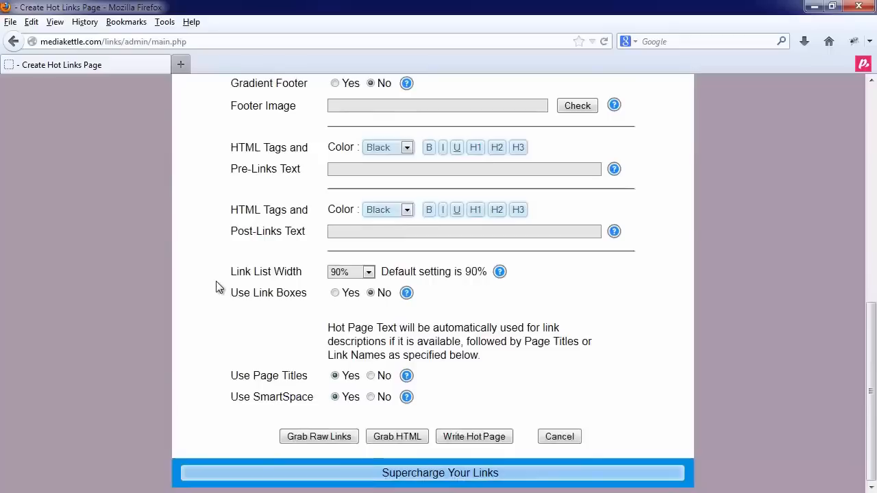
scroll(217, 286, up, 15)
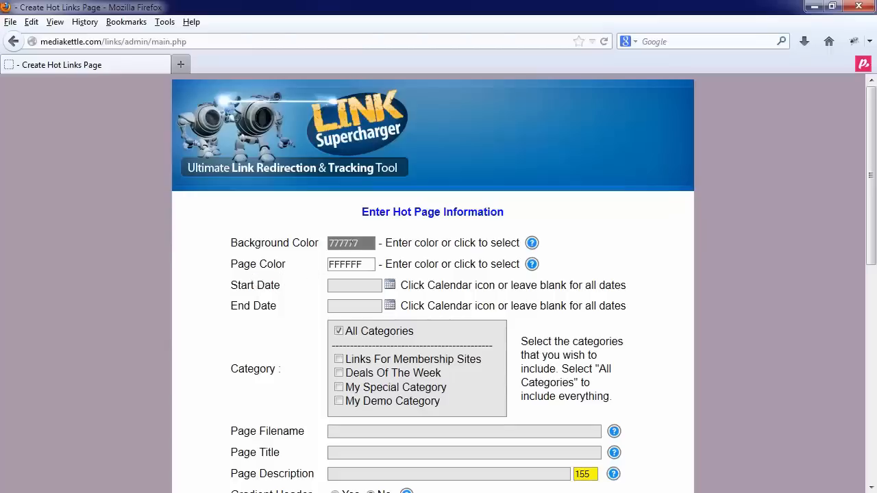
Set the hot page's background color to dark gray 404040 and view the page color picker without picking a color.
click(355, 242)
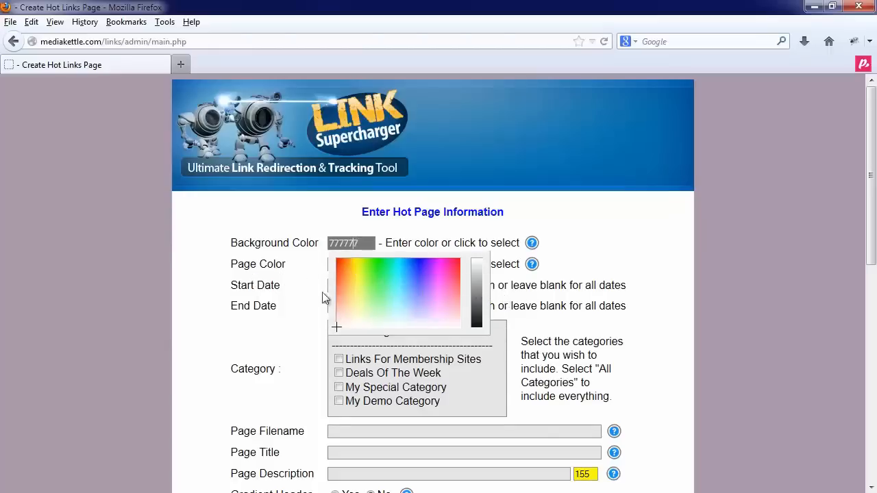
drag(478, 298, 480, 316)
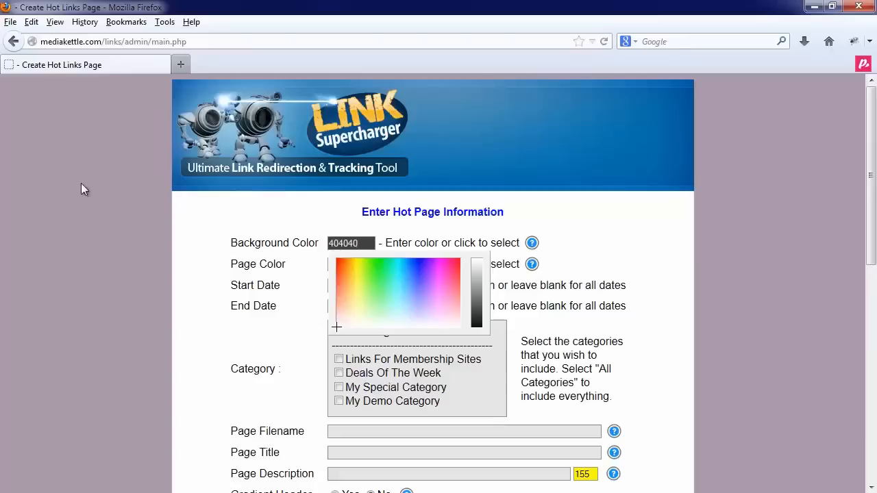
click(213, 238)
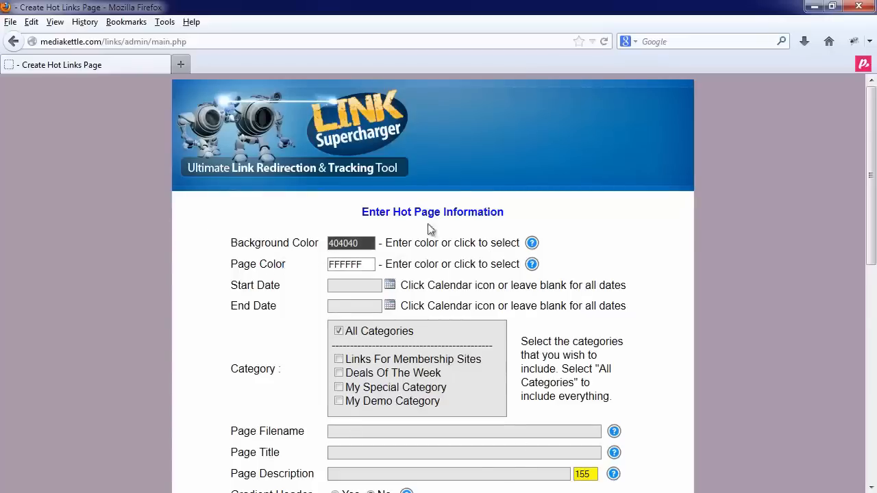
click(350, 263)
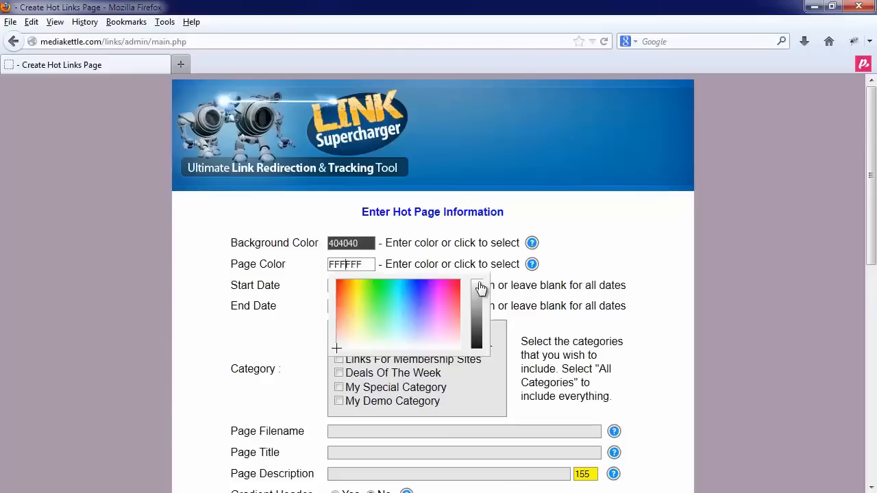
click(263, 264)
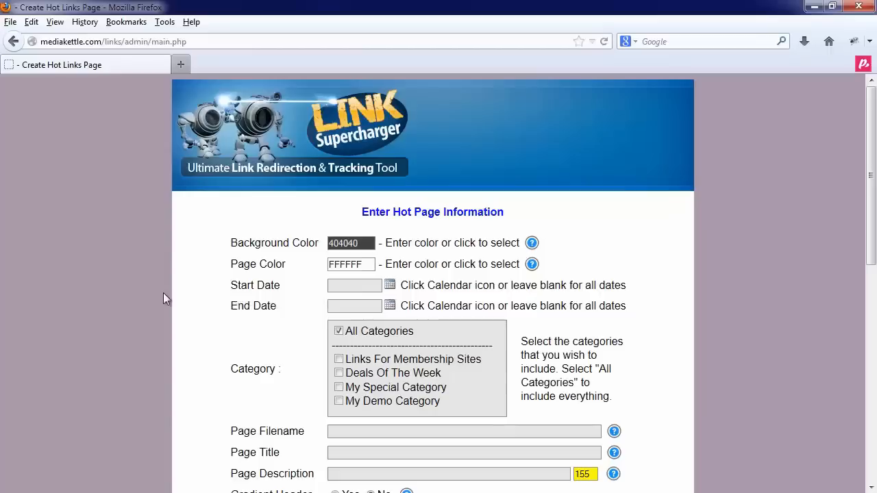
View the date calendars for the start and end dates and close them without choosing a date.
click(391, 288)
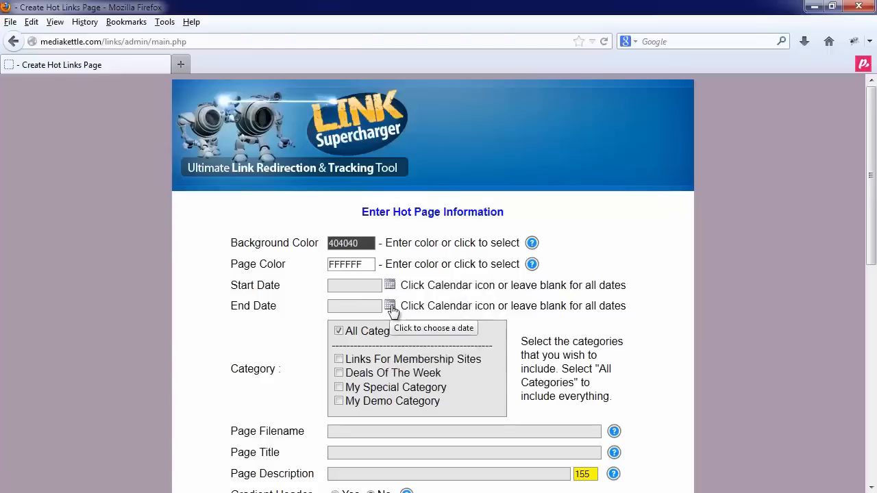
click(390, 306)
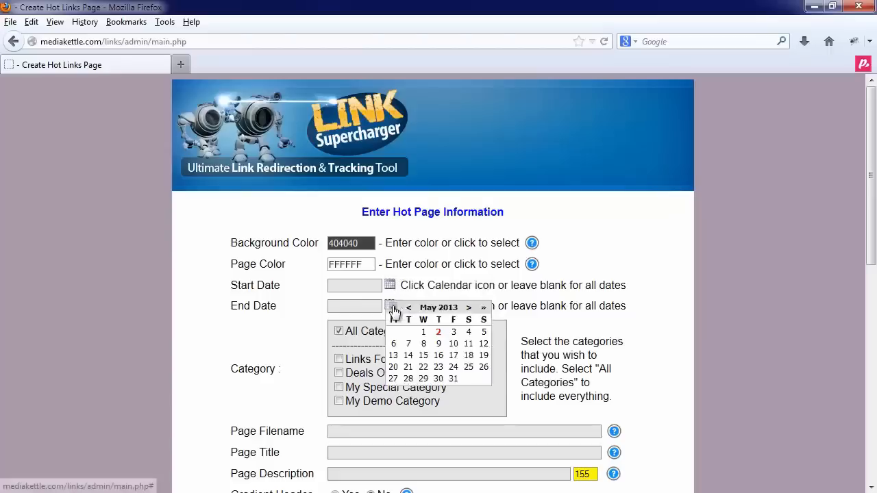
click(389, 285)
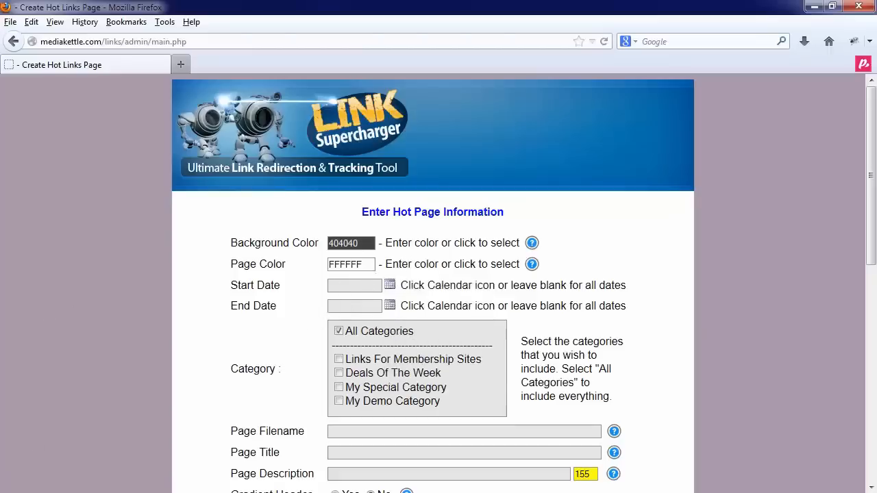
Try including Links For Membership Sites, Deals Of The Week and My Special Category, clear all three, and toggle All Categories on and off.
click(339, 387)
click(338, 374)
click(339, 359)
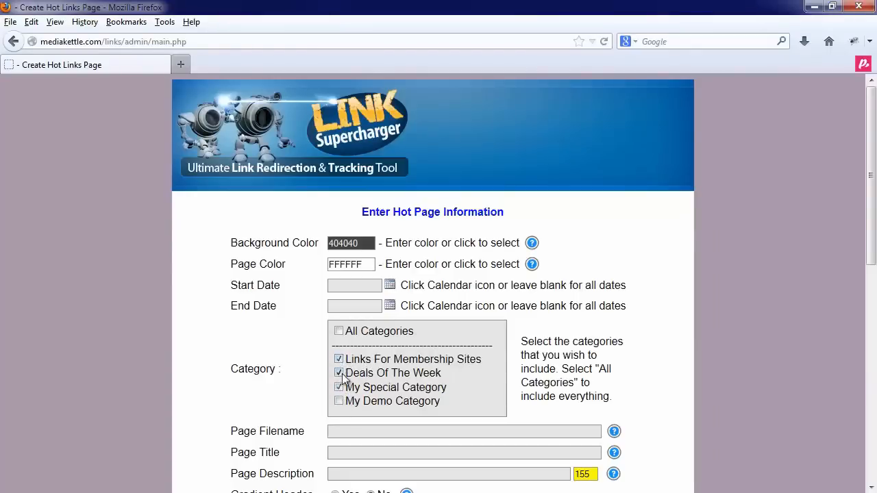
click(339, 374)
click(338, 359)
click(338, 388)
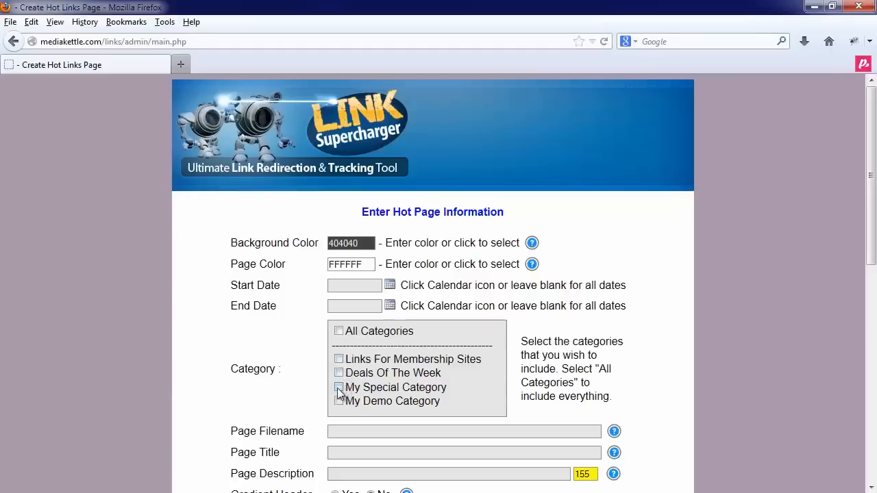
click(341, 333)
click(342, 334)
Include only the Deals Of The Week category and set the page filename to hotpage1.
click(339, 373)
text(hotpage1)
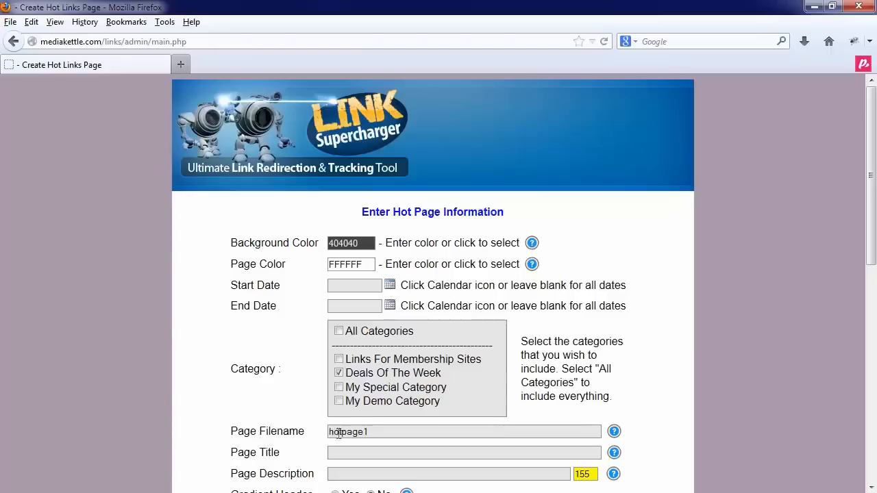
Set the page title to "My Hot Page" and the description to "THis is a description of my Hotpage - You should probably do something a little better".
scroll(290, 425, down, 1)
scroll(290, 425, down, 1)
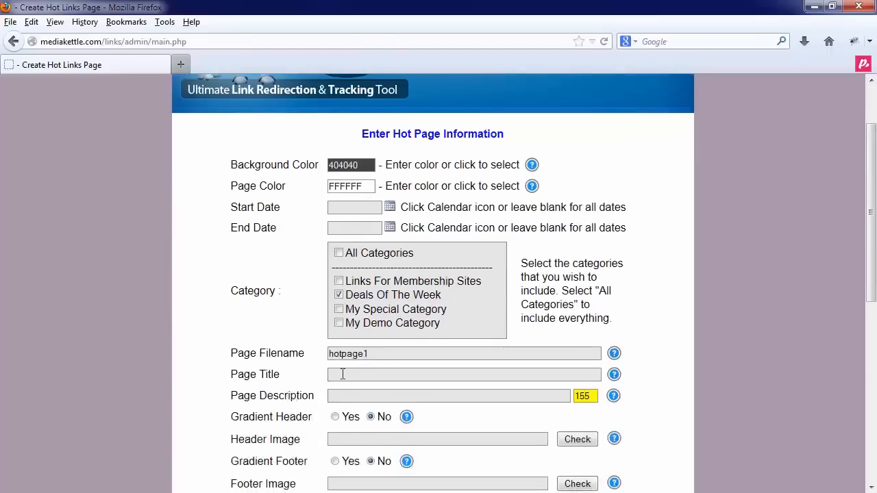
click(343, 374)
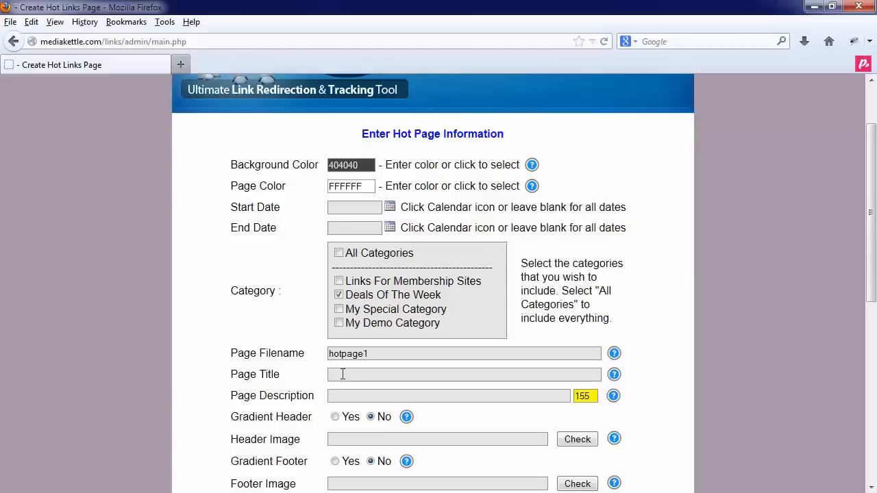
text(My Hot Page)
click(448, 396)
text(THis is a)
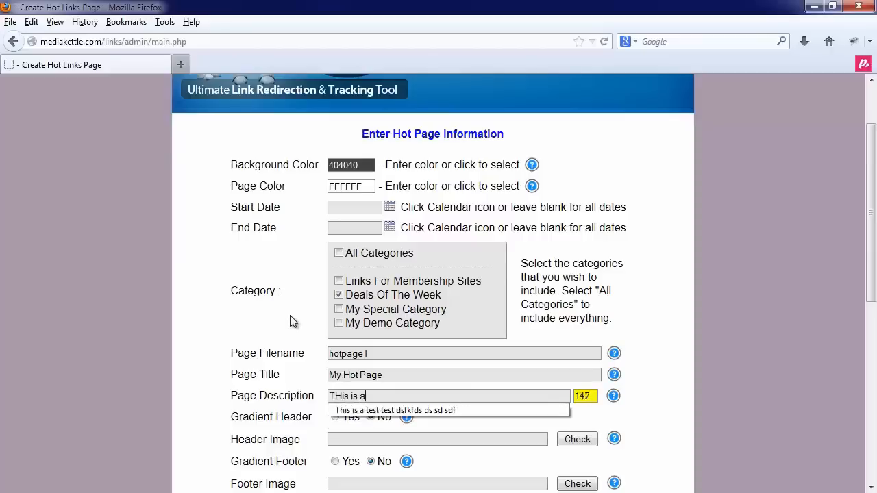
text( descriptio)
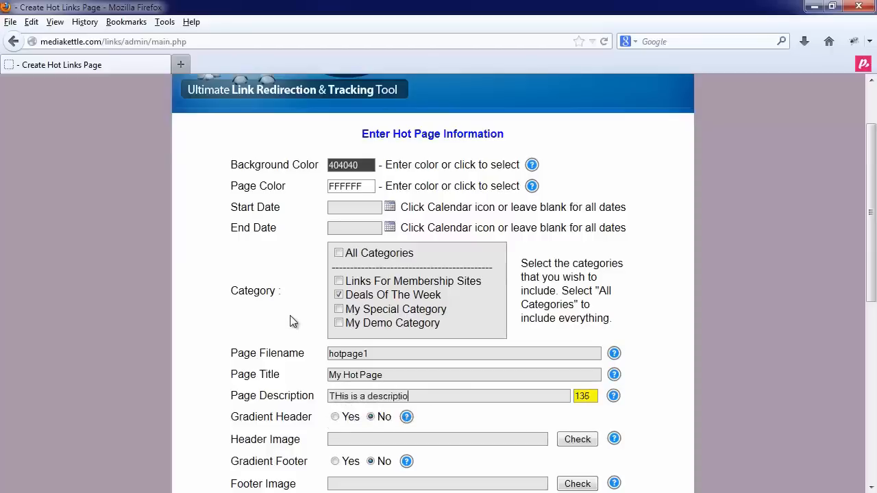
text(n of my Hotpage)
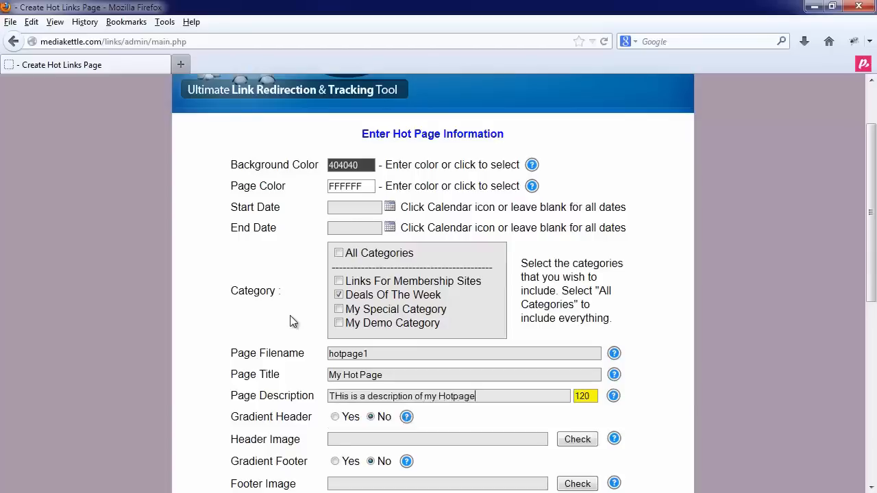
text( - You should probably do some)
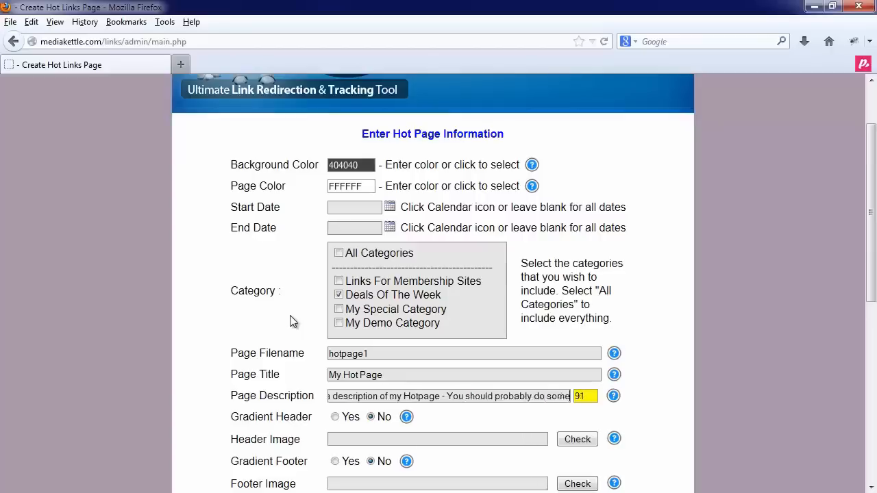
text(thing a little better)
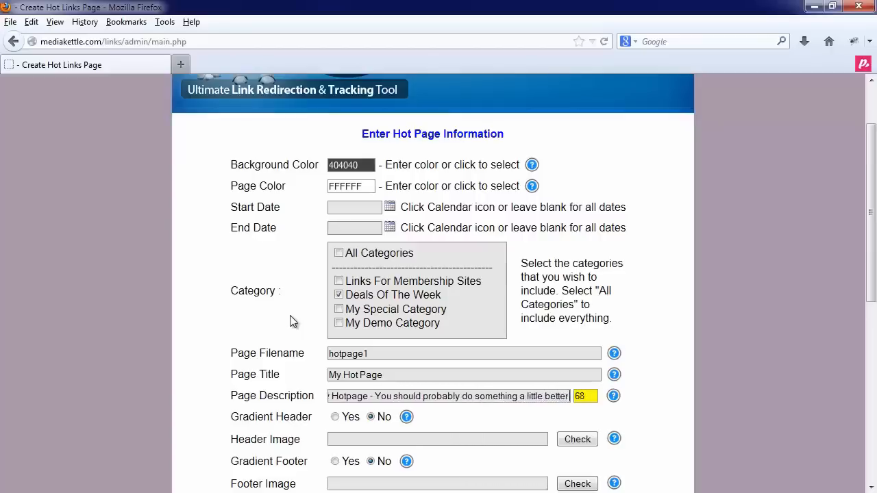
key(BackSpace)
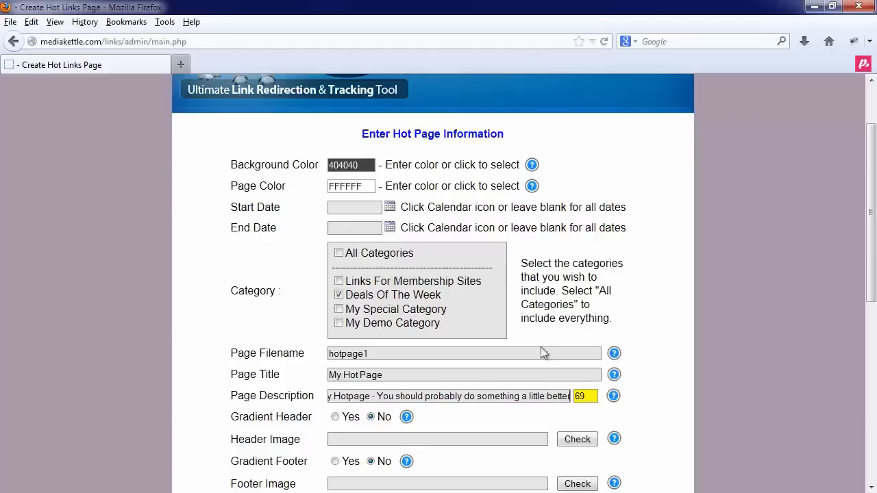
Enable the gradient header with start color 770E02 and end color FFFF17, and view the text color picker without changing it.
scroll(527, 377, down, 2)
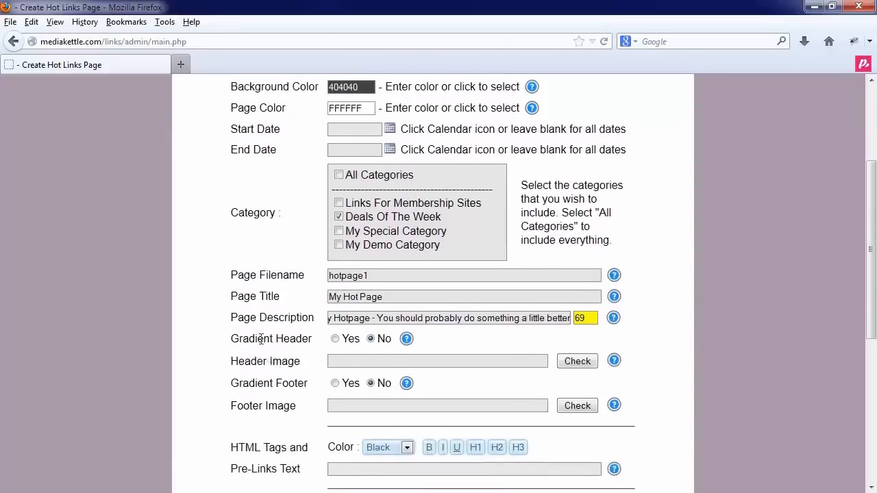
scroll(261, 338, up, 4)
scroll(325, 299, down, 8)
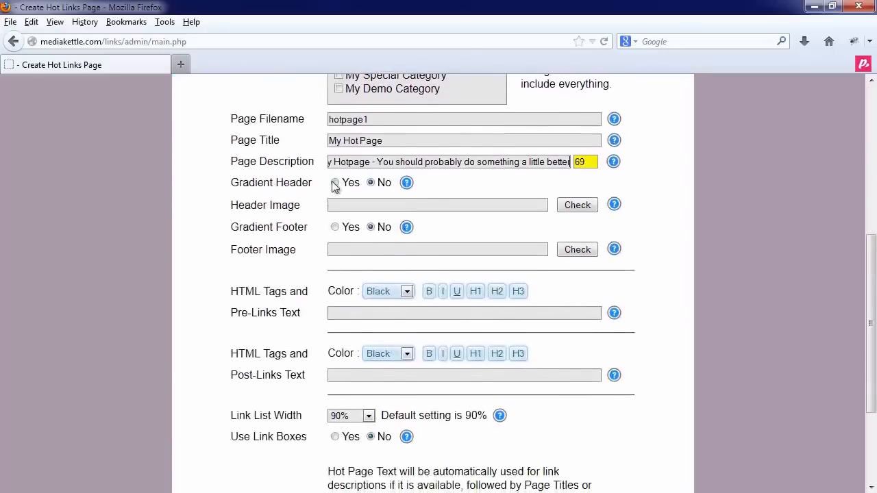
click(335, 183)
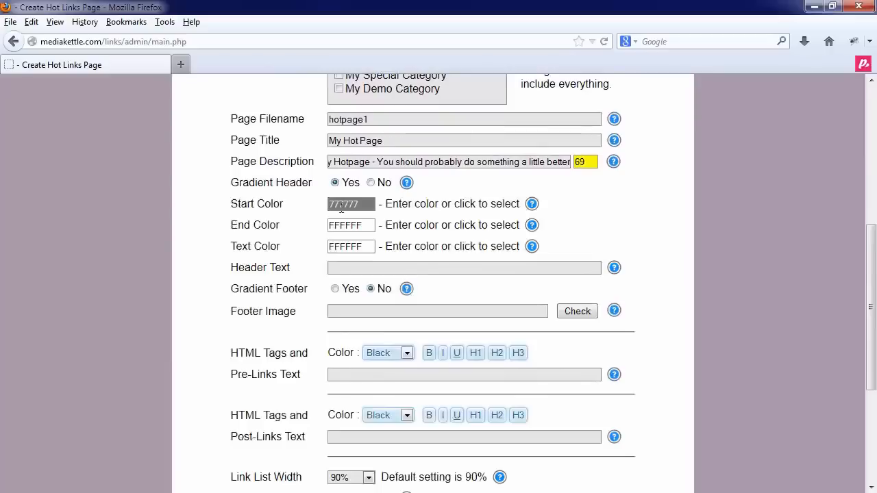
click(351, 203)
click(338, 221)
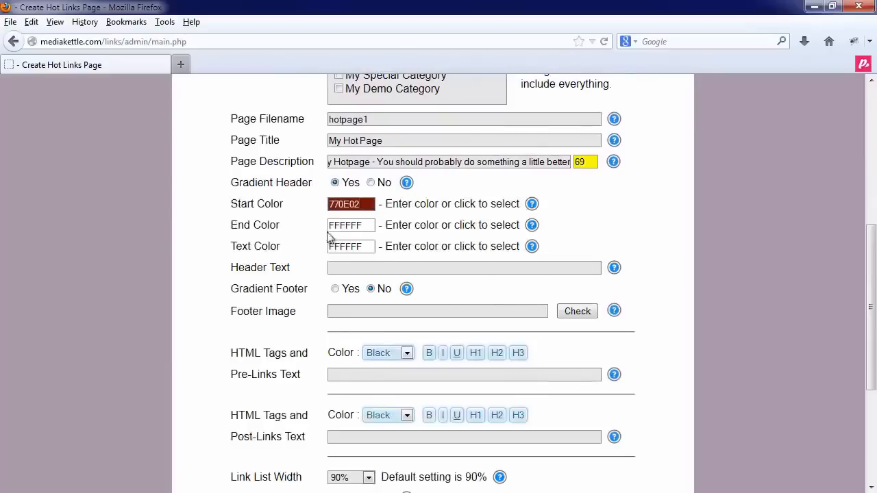
click(332, 228)
click(356, 247)
click(327, 248)
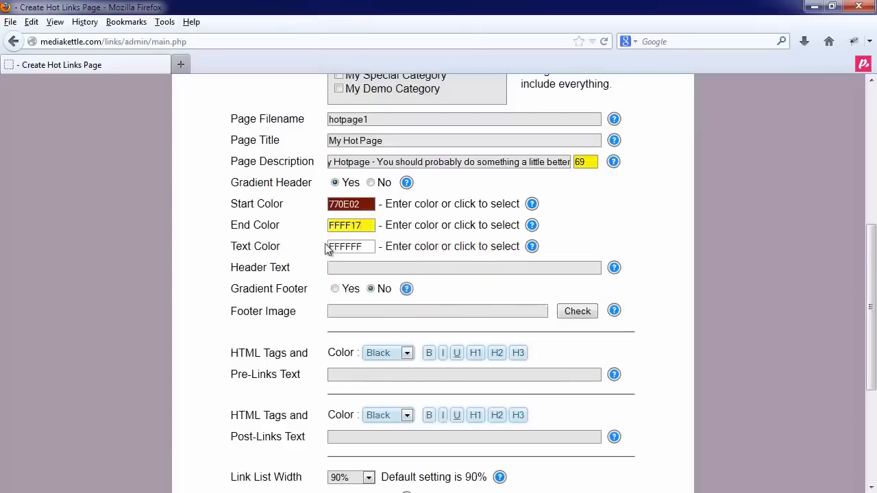
click(353, 248)
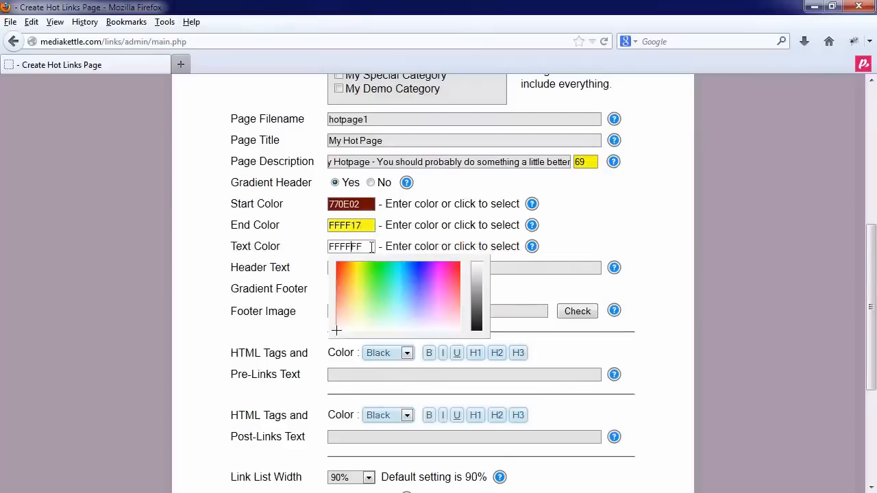
click(298, 256)
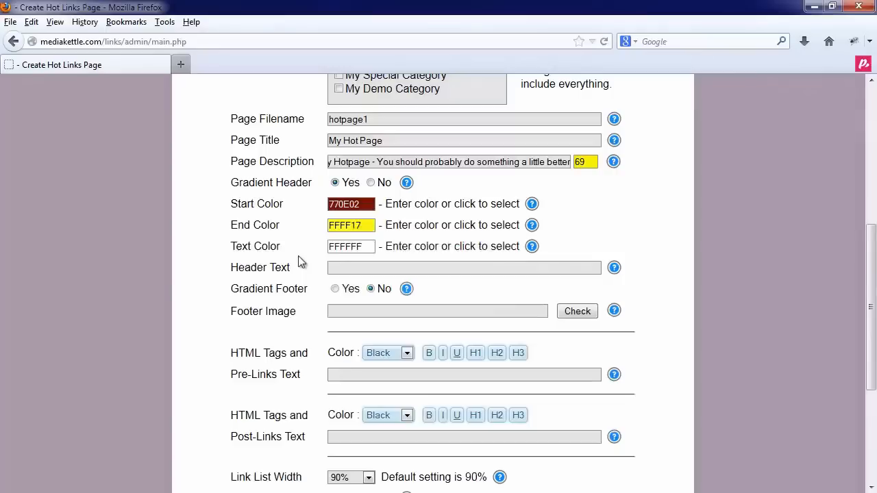
Switch the gradient header off and go to the header image field, leaving it empty.
click(371, 183)
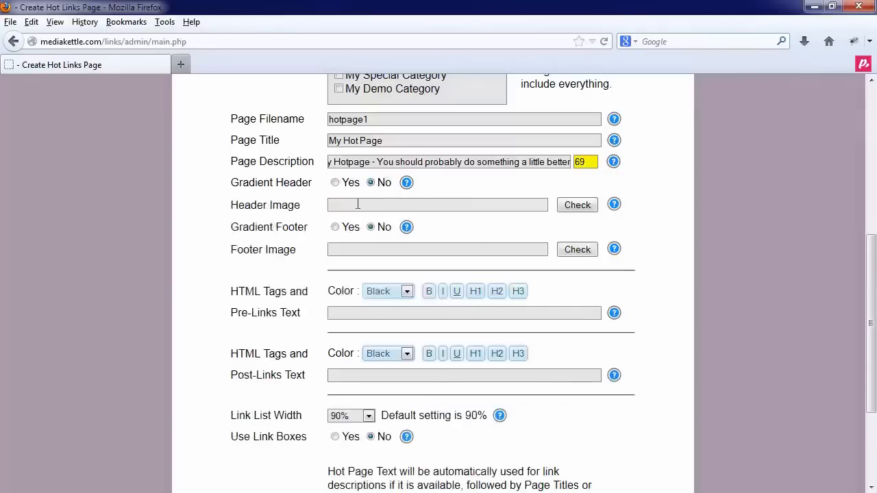
double_click(393, 207)
click(391, 206)
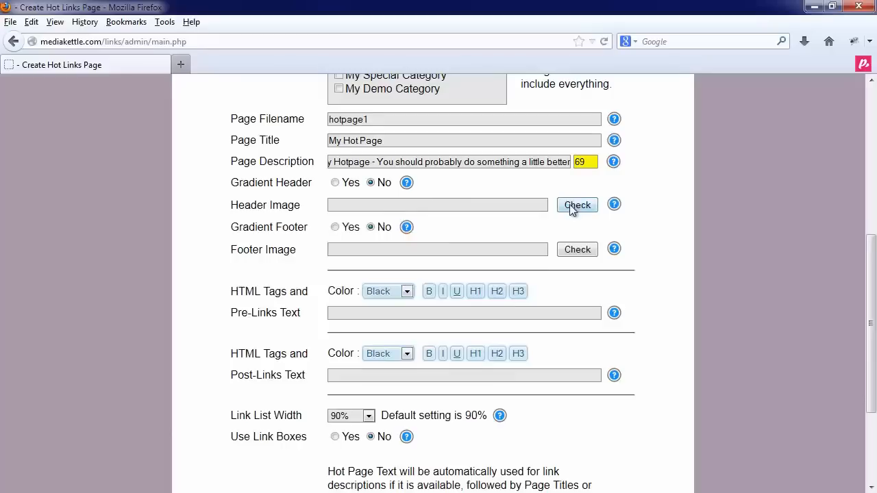
Try the gradient header and gradient footer options together, and set both back to No.
click(335, 183)
click(366, 267)
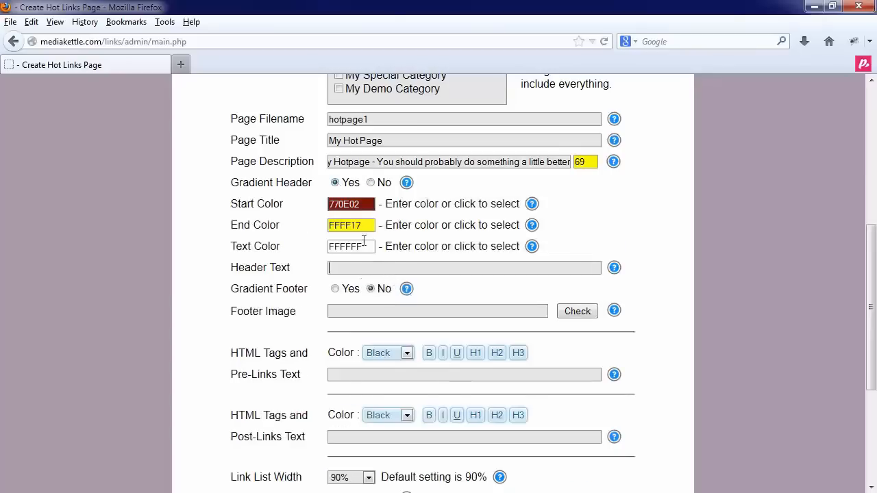
click(335, 290)
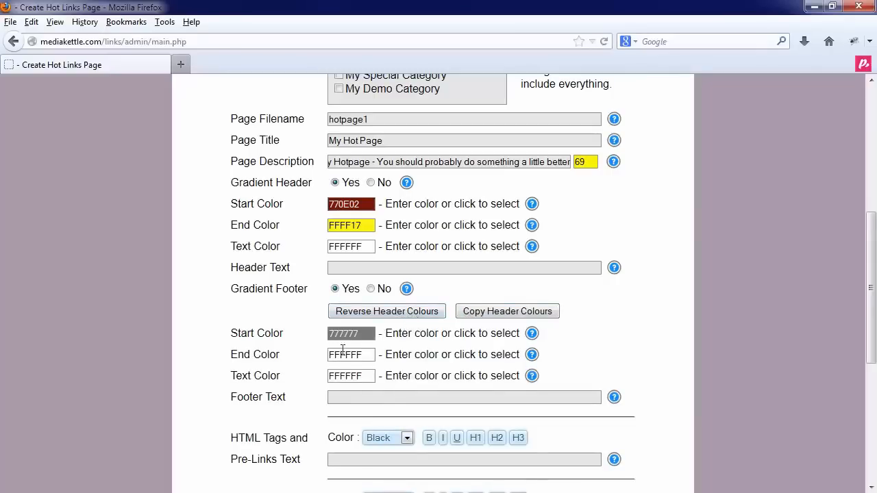
click(370, 288)
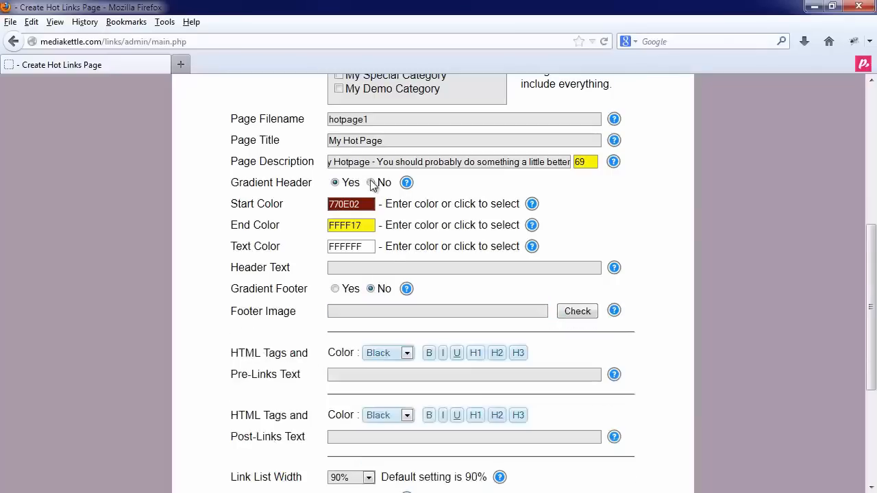
click(371, 183)
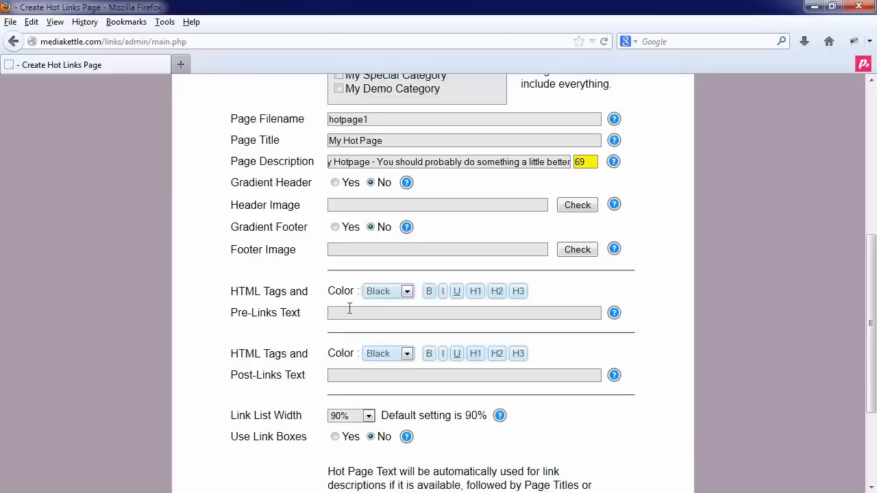
Enter "Here is some text before the links" as the pre-links text and make all of it bold.
text(ere is some text before the links)
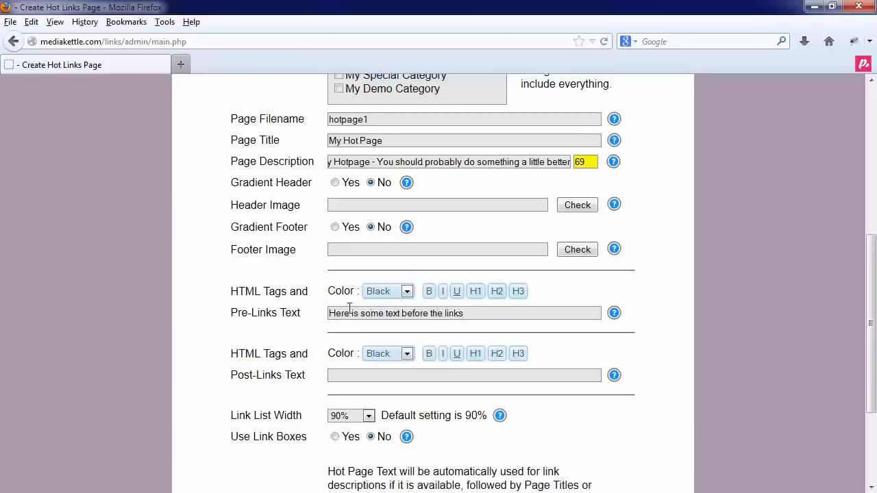
key(ctrl+a)
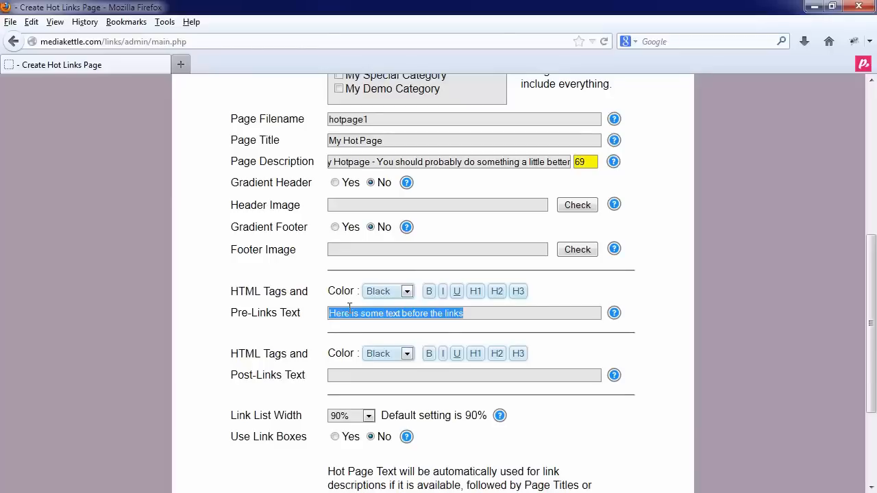
click(429, 292)
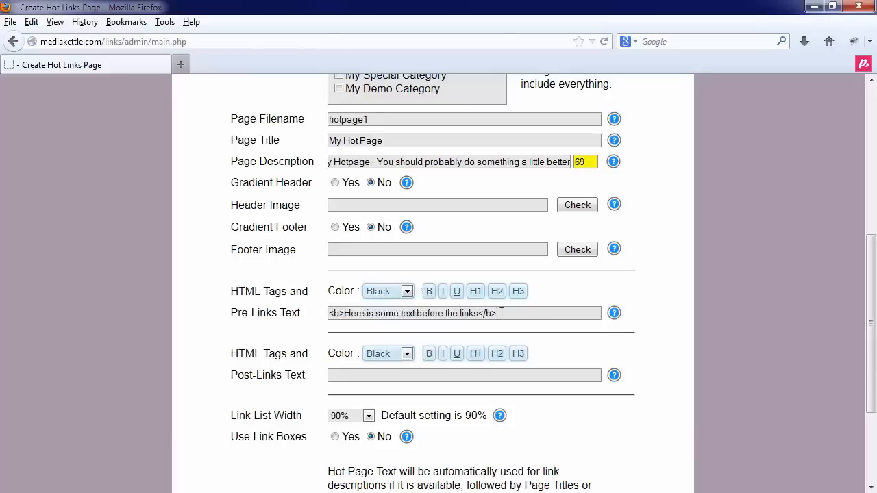
Format the entire pre-links text as an H1 heading and color it Navy.
key(ctrl+a)
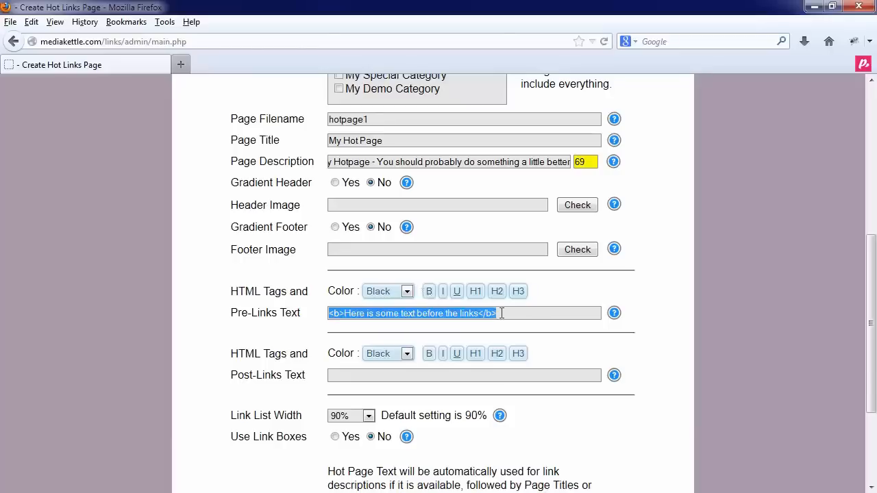
click(474, 291)
click(530, 313)
key(ctrl+a)
click(405, 294)
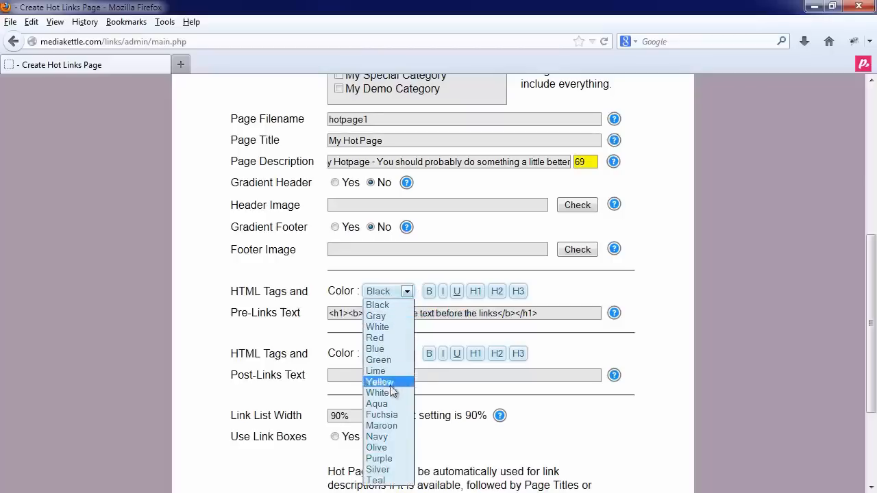
click(392, 436)
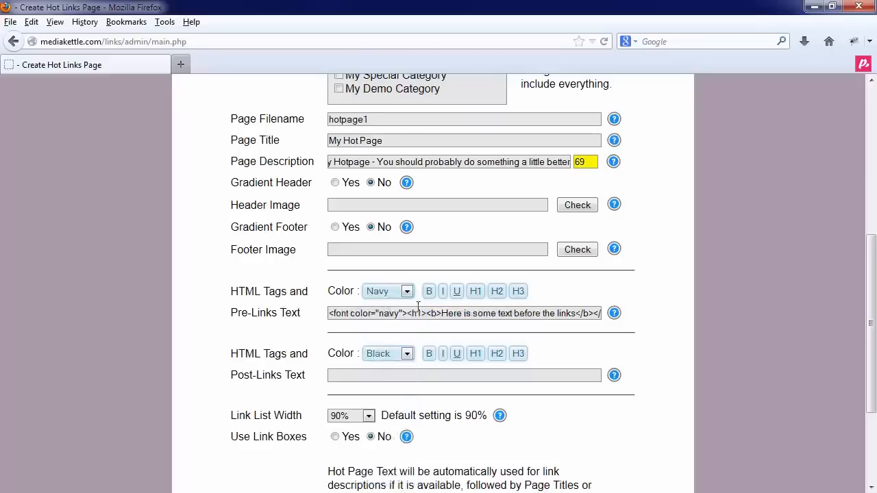
Leave the post-links text empty and set the link list width to 60%.
click(372, 373)
scroll(413, 411, down, 4)
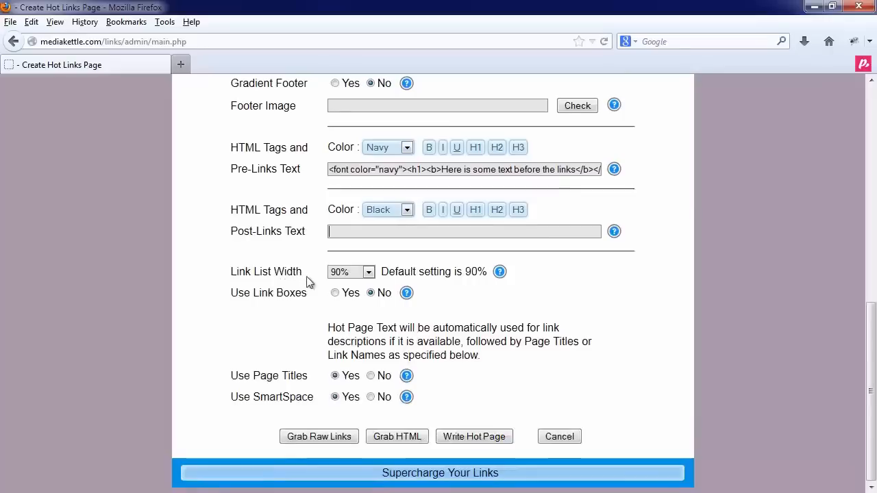
click(361, 275)
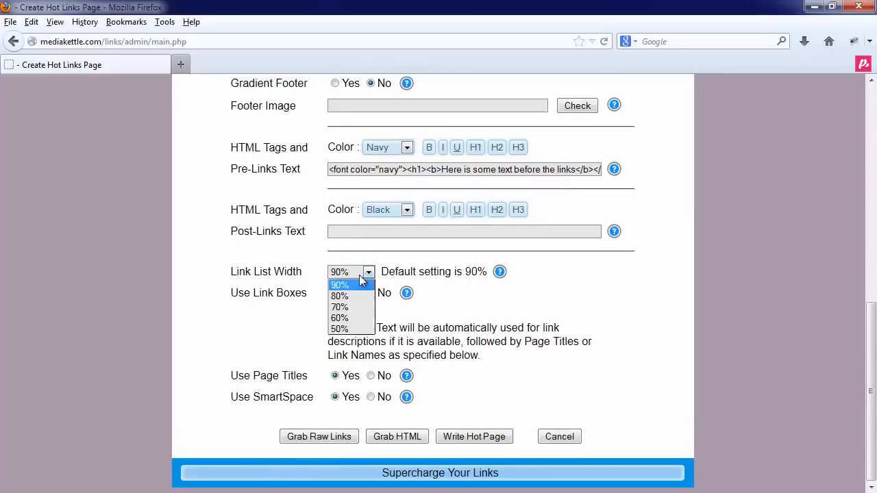
click(350, 318)
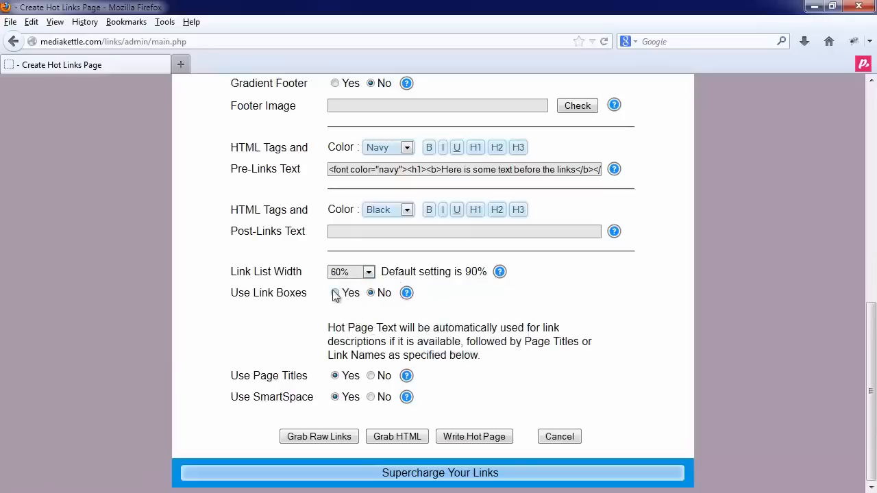
Enable link boxes with a link border size of 2 and the solid border style.
click(335, 293)
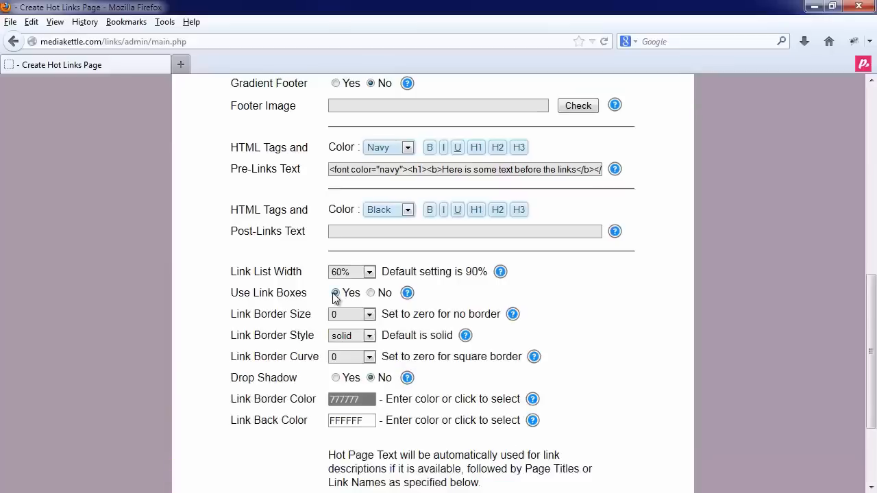
click(368, 316)
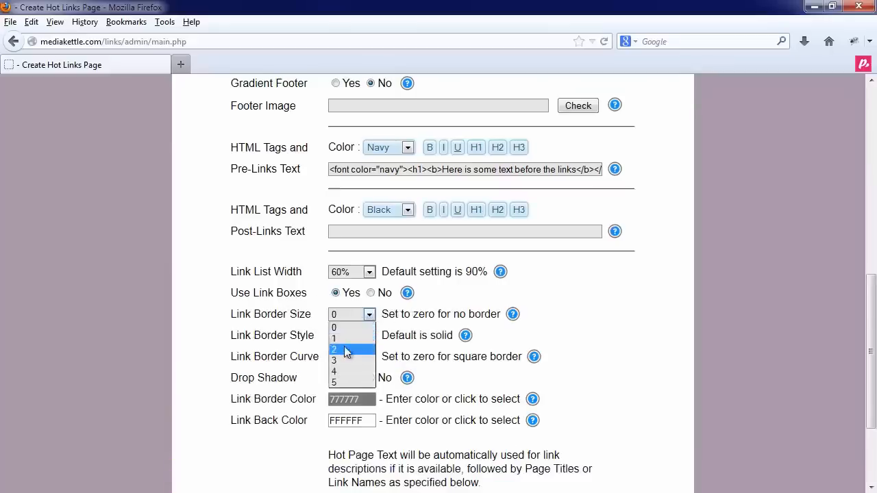
click(346, 350)
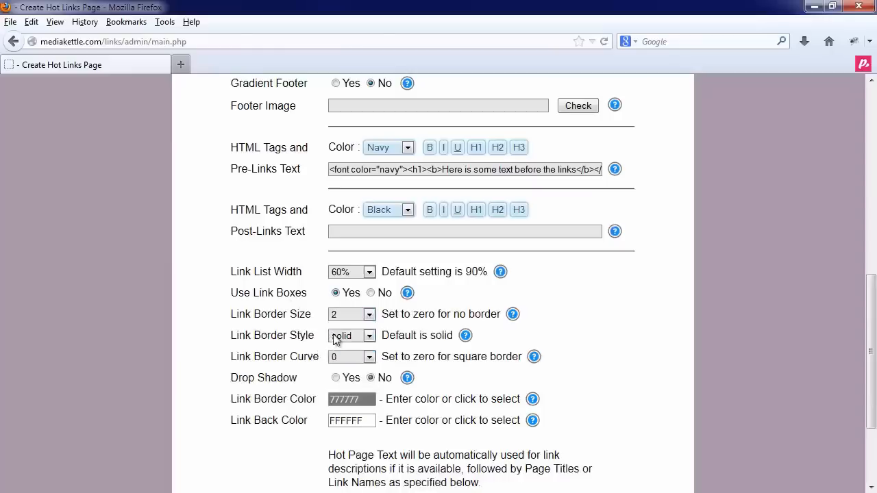
click(344, 336)
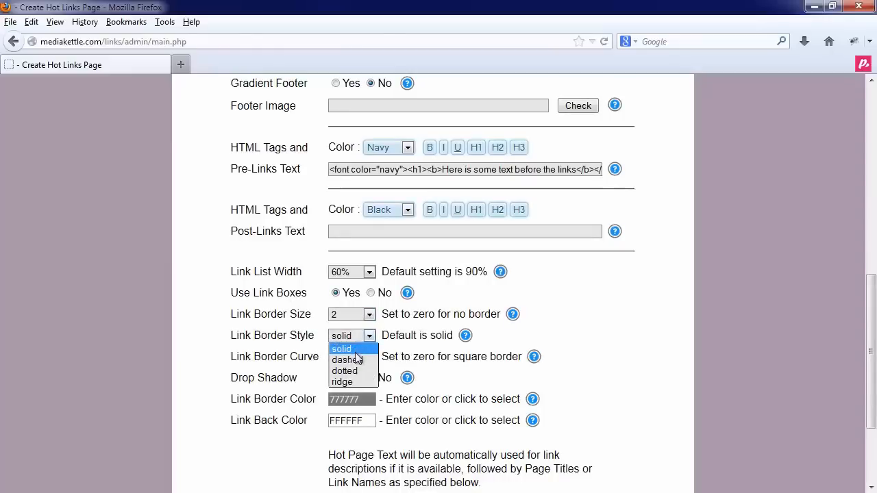
click(353, 349)
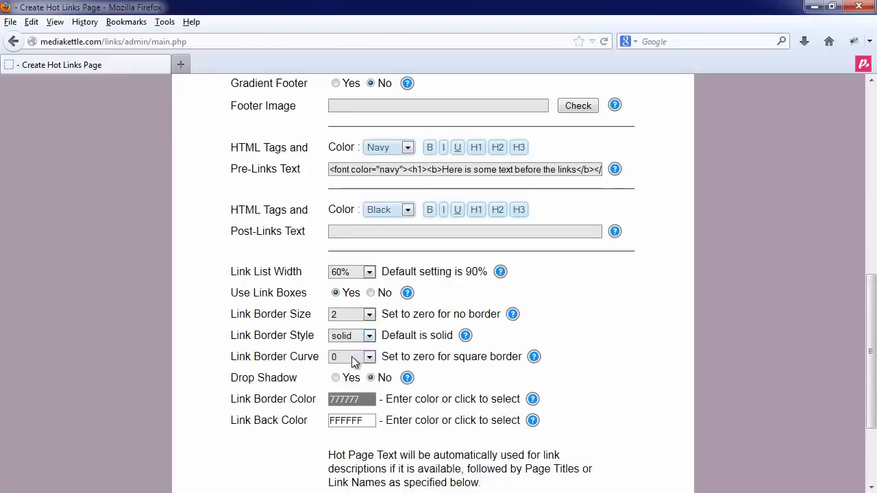
Set the link border curve to 10 and turn on the drop shadow.
click(351, 357)
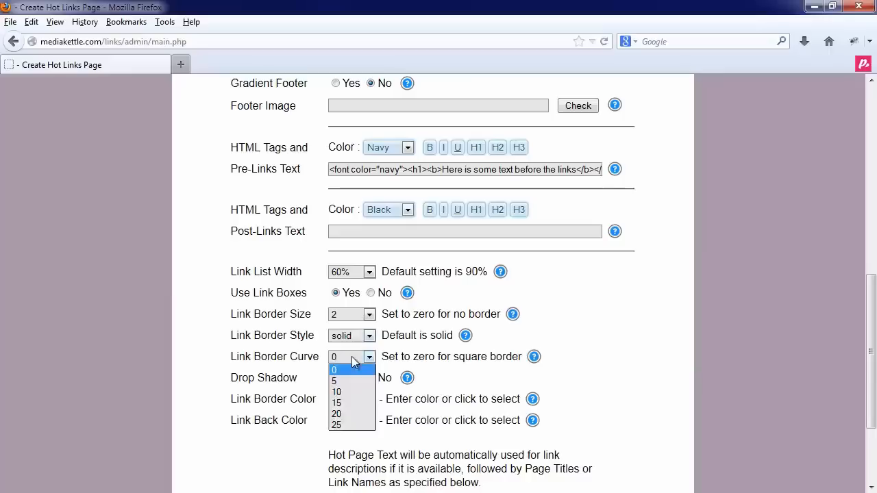
click(349, 393)
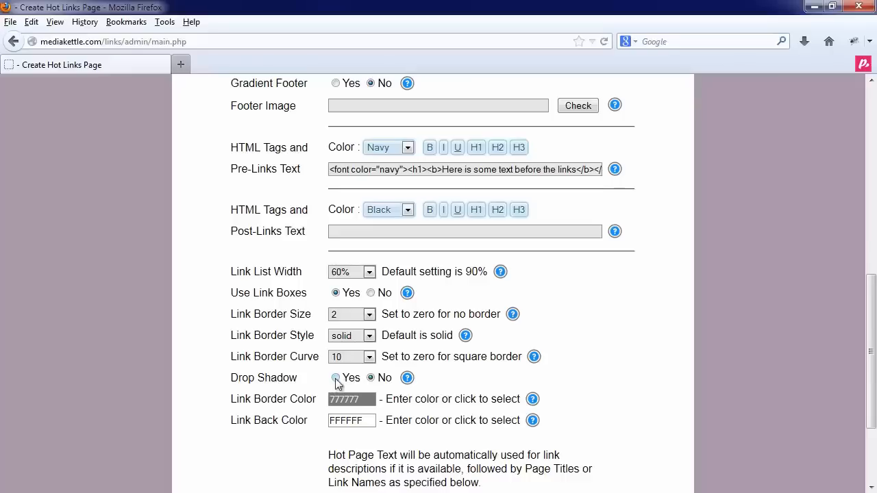
click(336, 379)
Set the link border color to 292929 and the link back color to FFED91.
scroll(403, 416, down, 2)
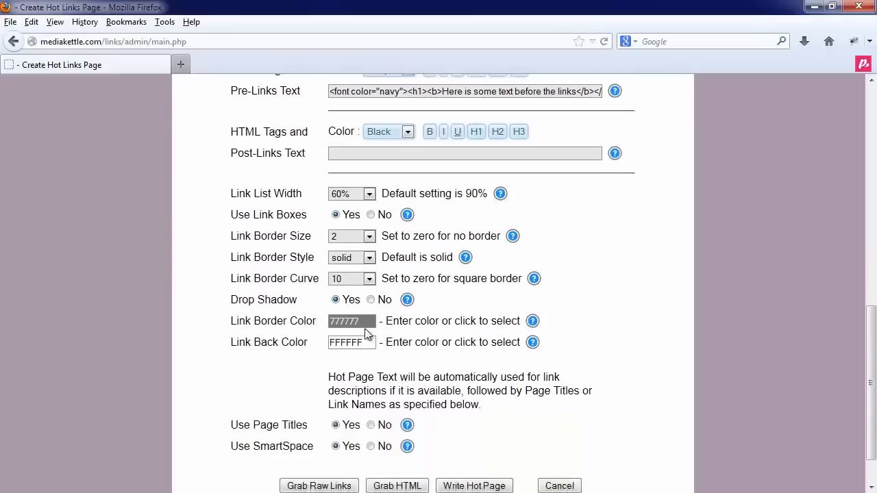
click(366, 322)
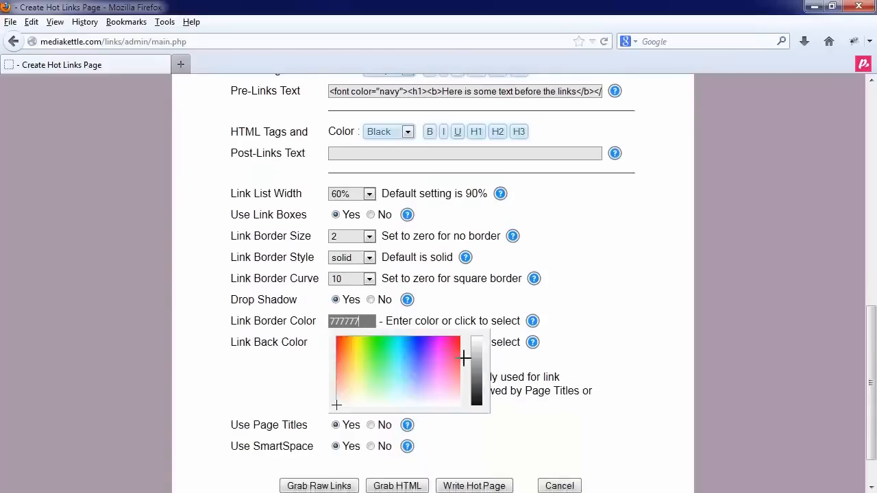
click(475, 397)
click(508, 372)
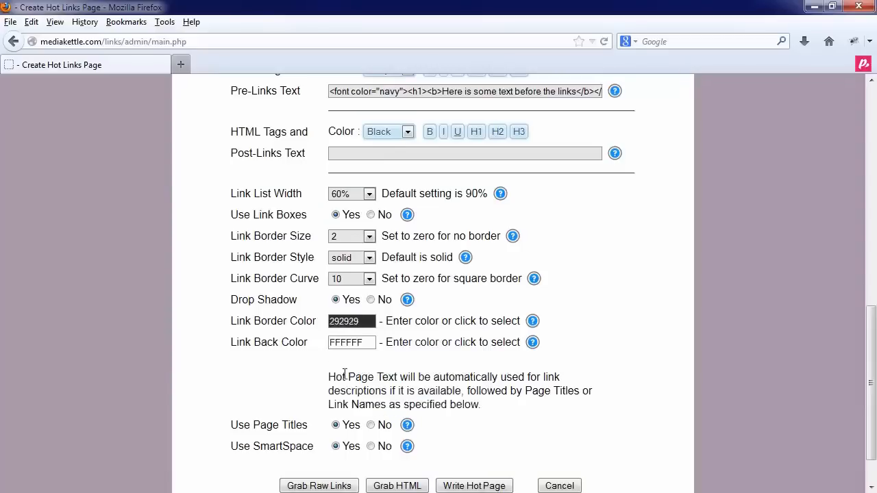
click(347, 342)
mouse_move(361, 373)
mouse_down()
mouse_move(358, 366)
mouse_move(356, 396)
mouse_up()
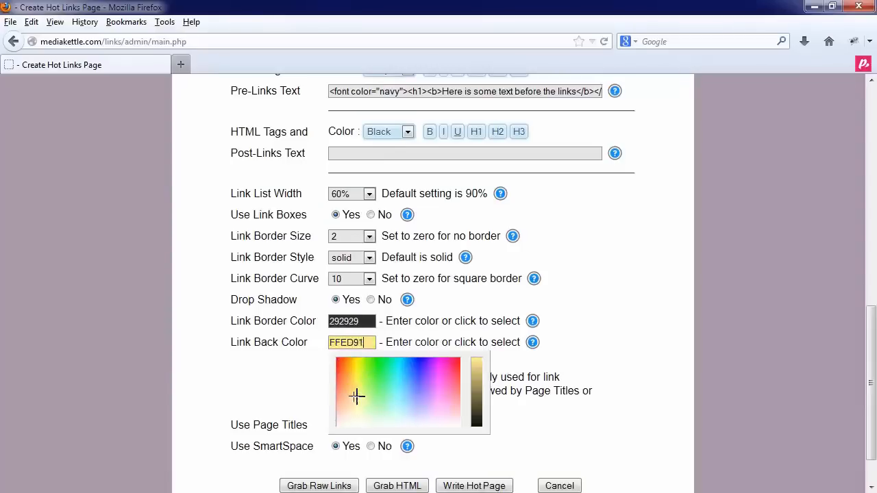
click(420, 336)
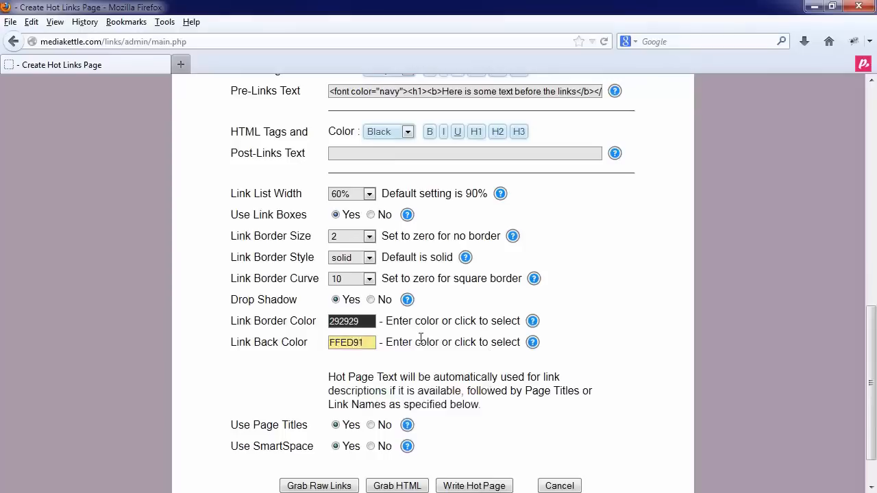
Write the hot page hotpage1 and open it to check its layout and web address.
scroll(420, 339, down, 1)
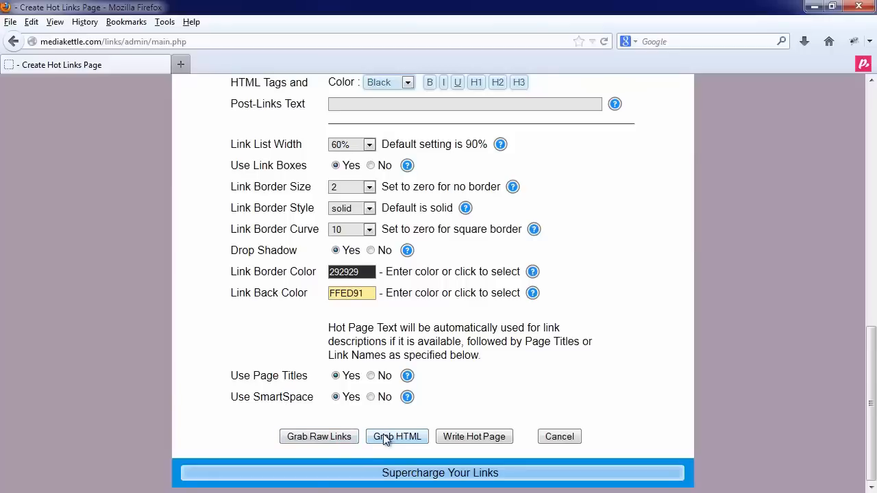
click(465, 437)
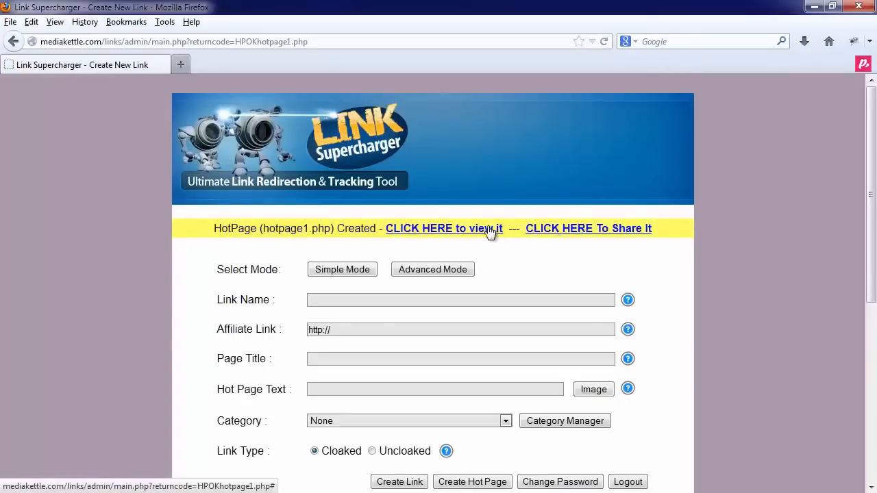
click(468, 232)
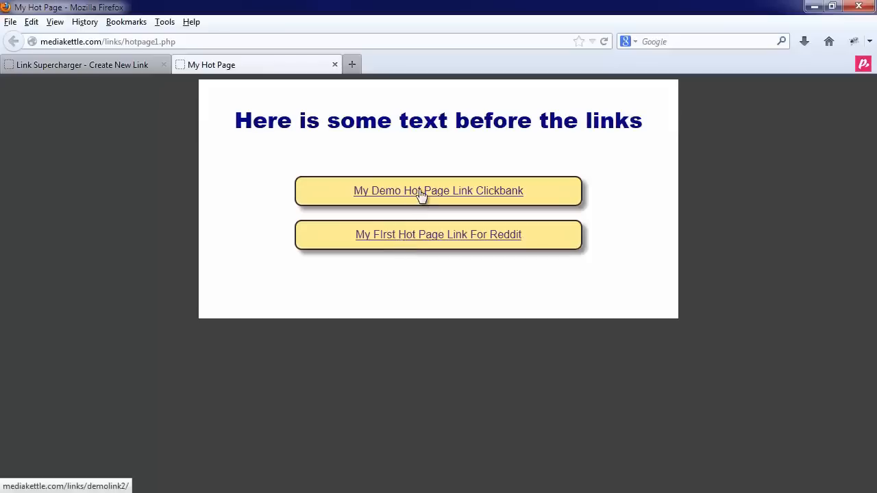
click(212, 41)
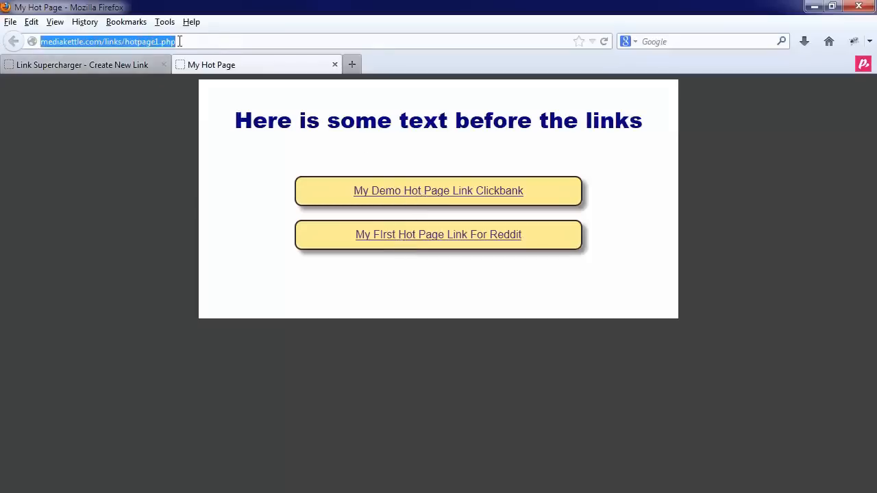
click(180, 41)
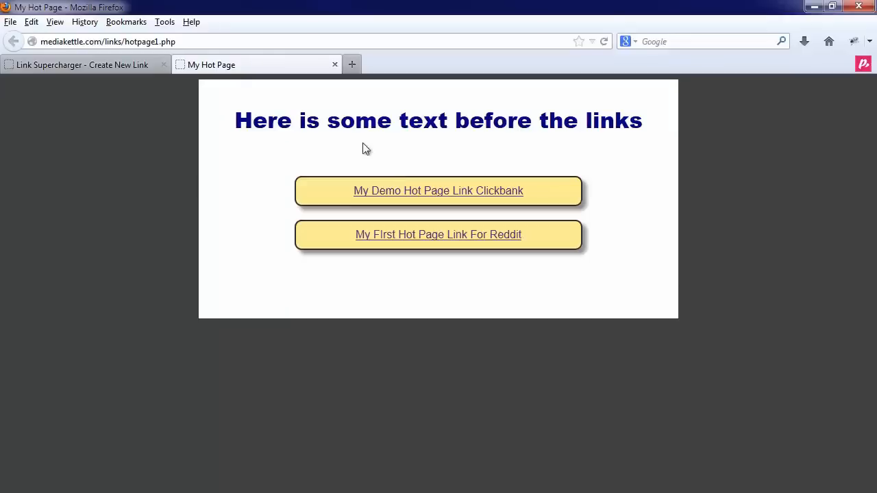
Return to the link manager, start another hot page with default settings, and grab the raw links for all categories.
click(125, 64)
scroll(251, 307, down, 5)
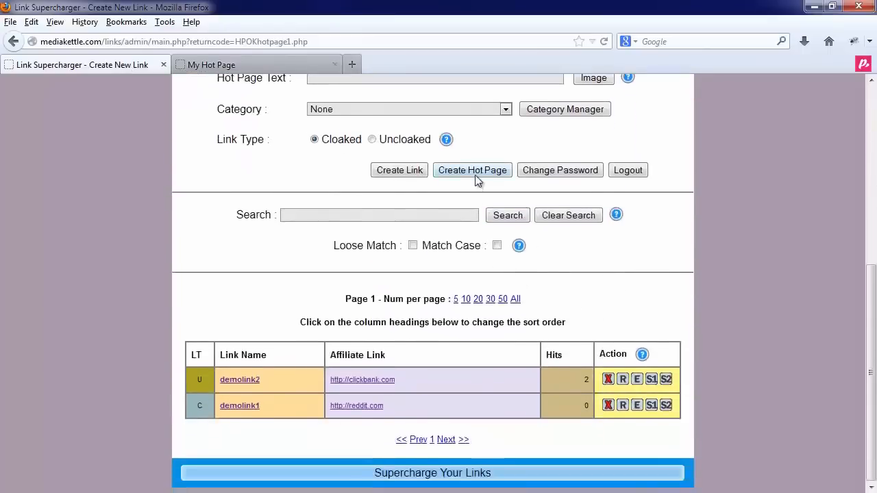
click(472, 171)
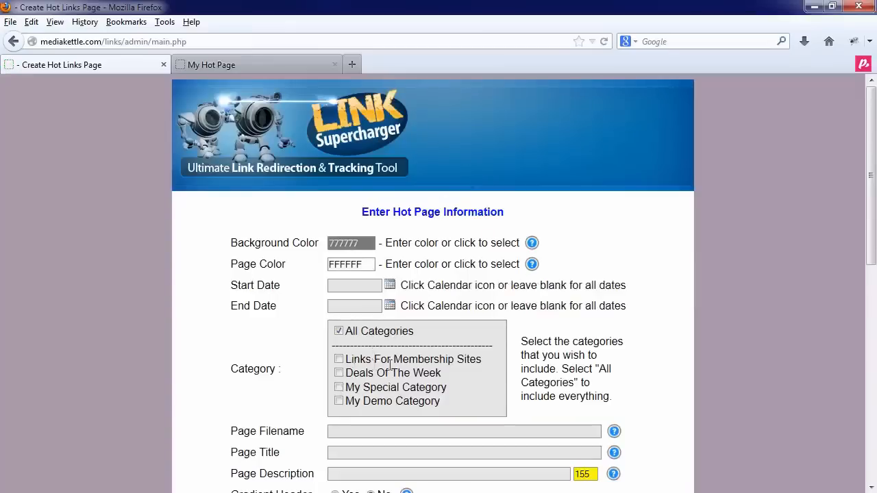
scroll(392, 363, down, 10)
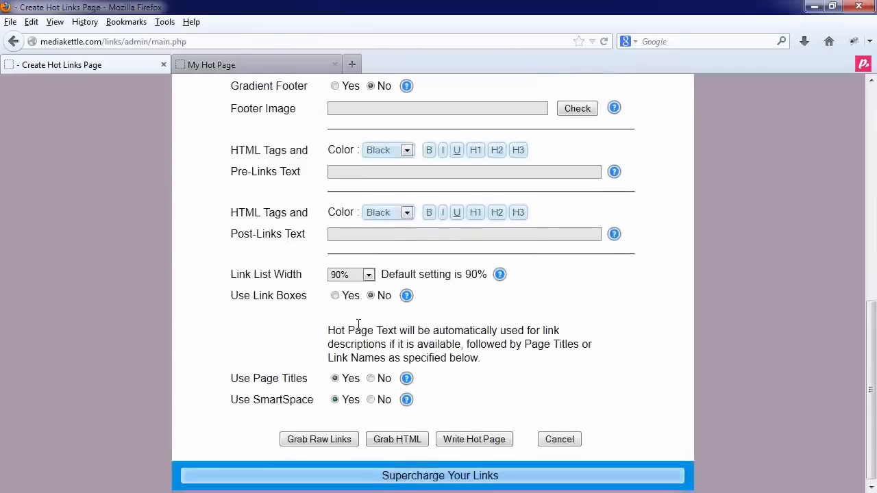
click(335, 439)
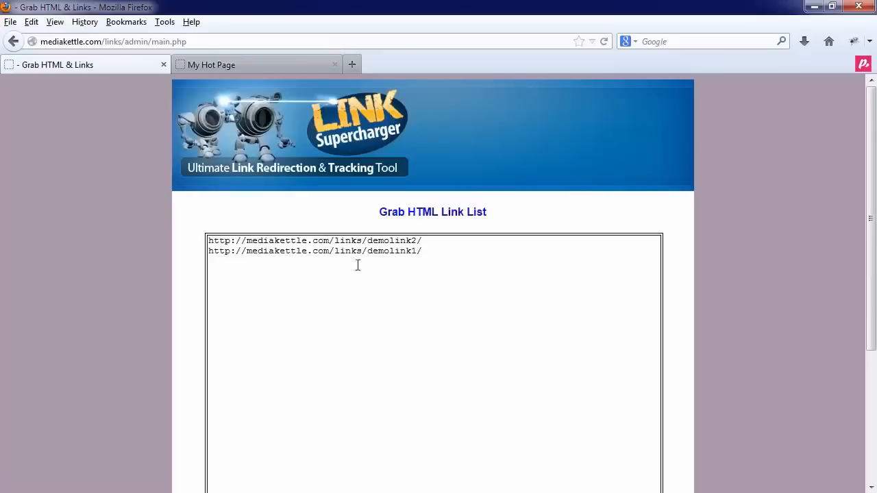
Look over the raw link list, selecting its two URLs, and finish to return to the main page.
scroll(405, 290, down, 5)
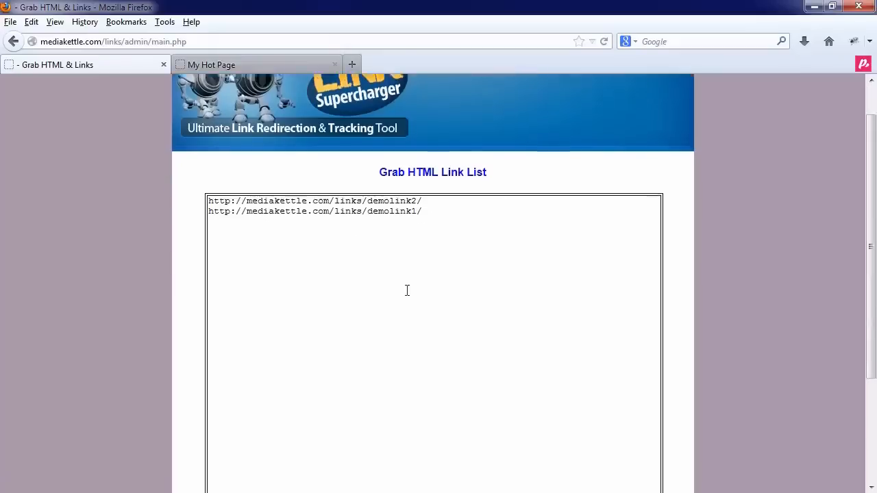
scroll(405, 290, up, 5)
drag(354, 260, 96, 238)
click(280, 272)
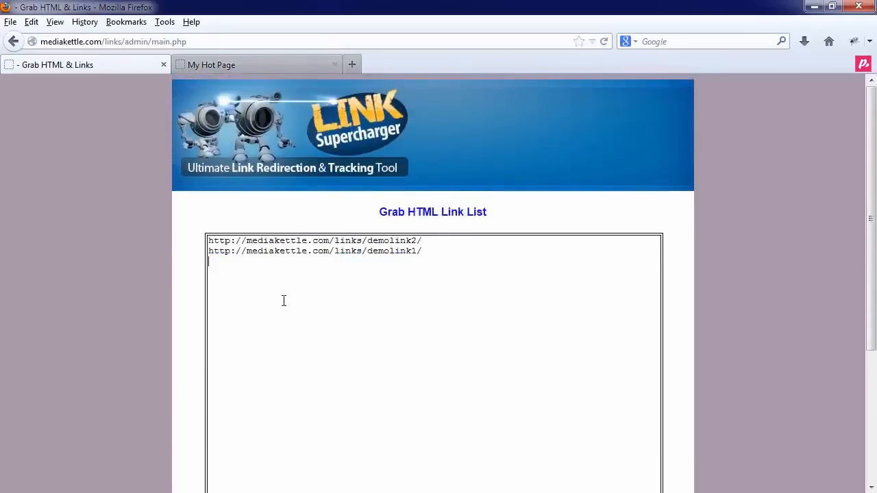
scroll(284, 301, down, 5)
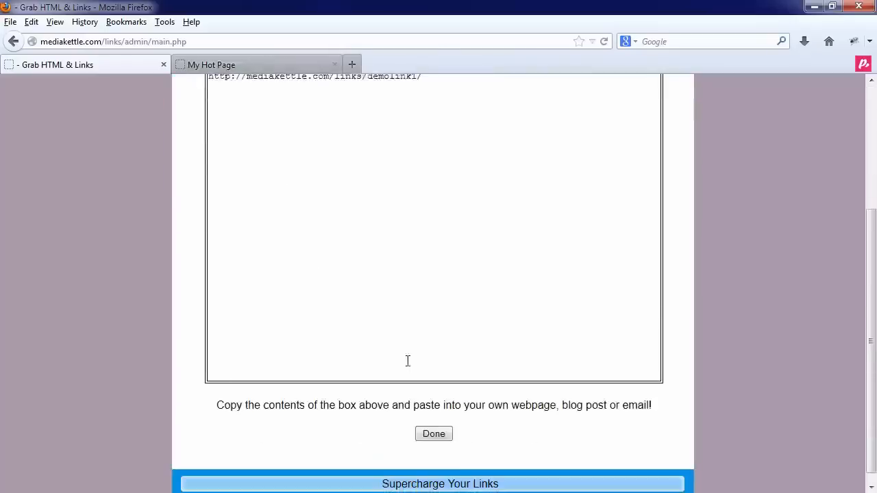
click(433, 425)
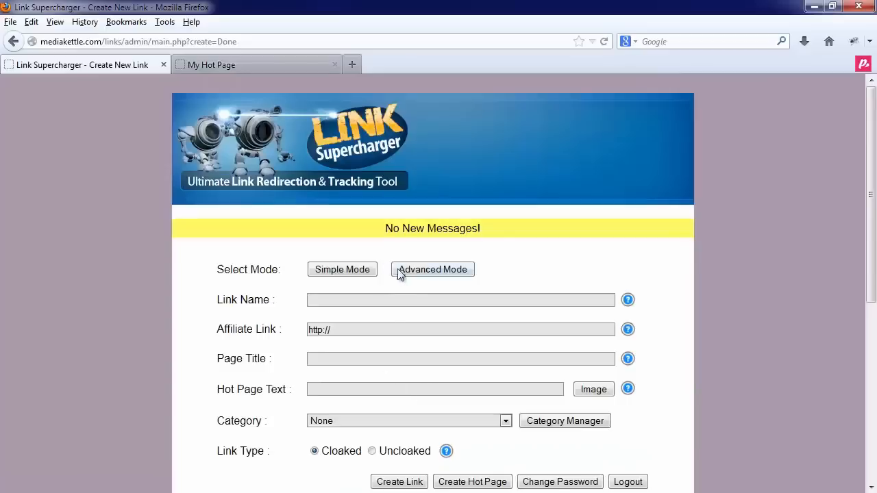
Start a new hot page with default settings, grab its HTML link list, and select all of the generated code.
scroll(411, 320, down, 3)
click(477, 250)
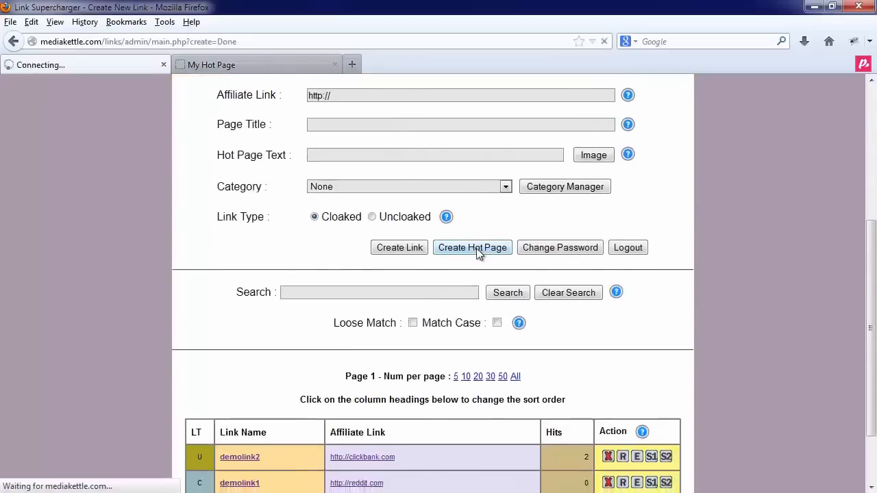
scroll(368, 385, down, 5)
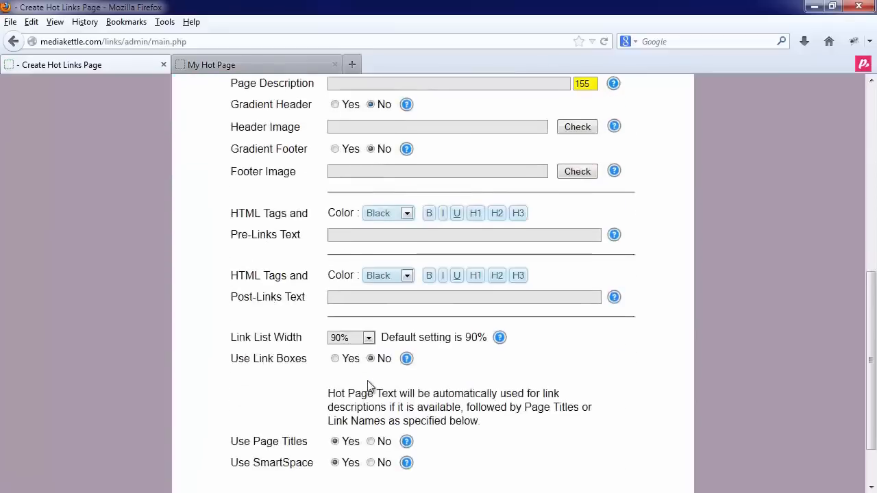
scroll(368, 386, down, 1)
click(395, 438)
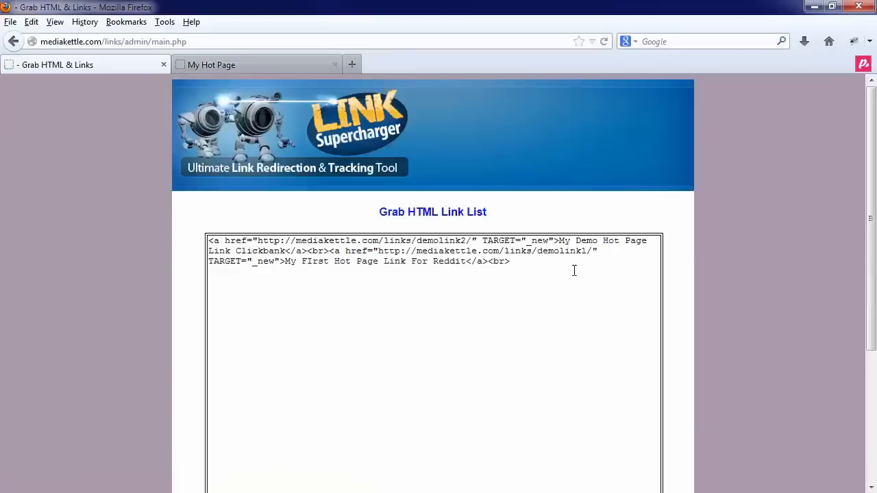
drag(568, 274, 188, 245)
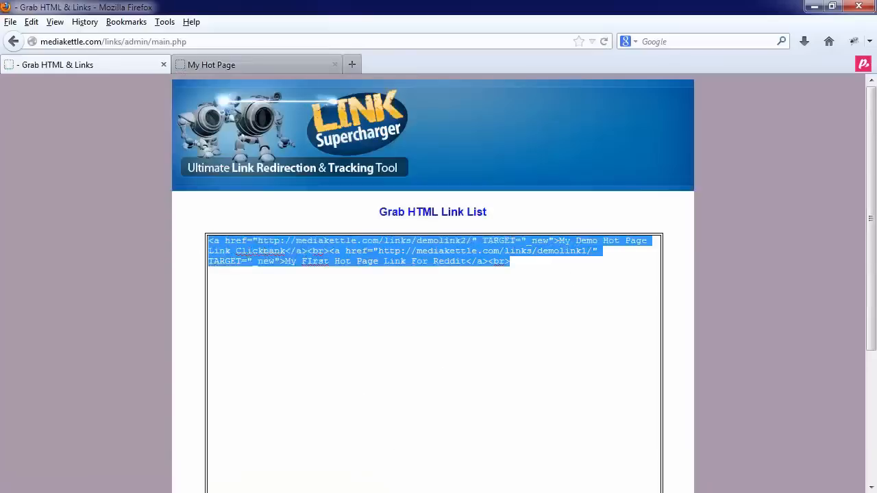
Deselect the generated HTML code and finish the HTML link list to return to the main page.
click(294, 281)
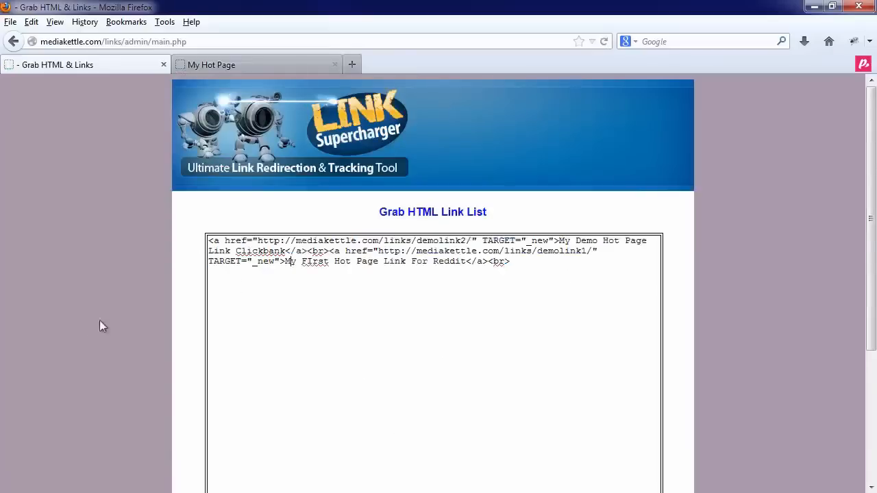
scroll(110, 334, down, 5)
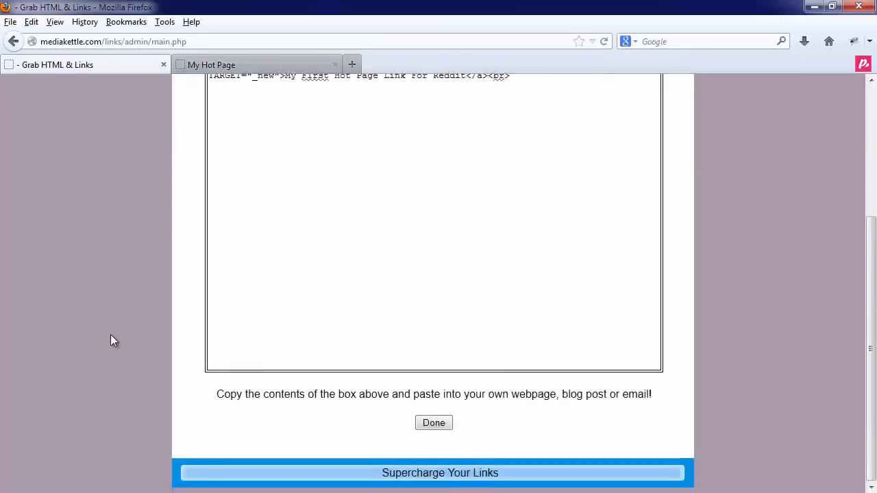
click(434, 424)
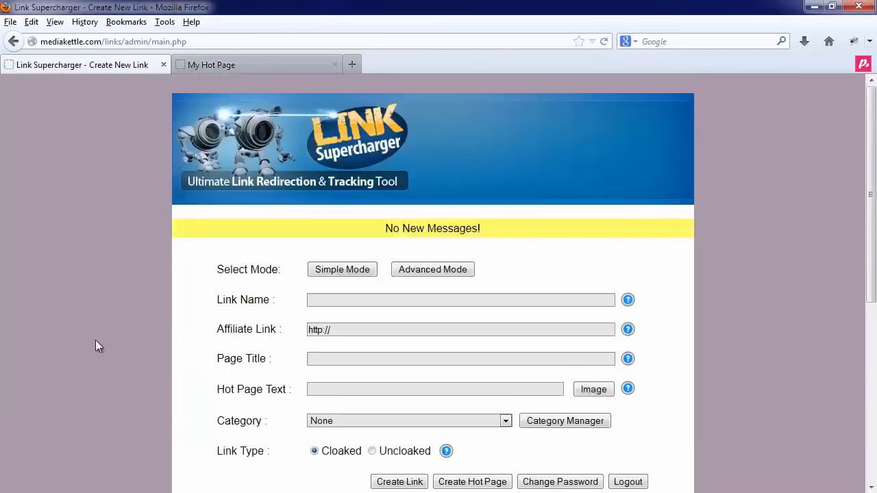
Search the existing links for demolink2, review the filtered table, and clear the search to list all links again.
scroll(94, 341, down, 4)
scroll(97, 340, down, 1)
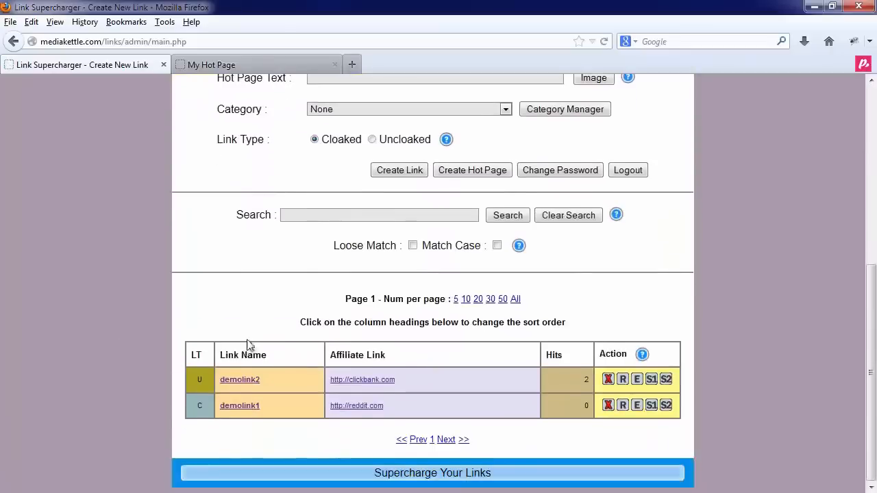
click(312, 215)
text(demo)
key(Down)
key(Return)
click(498, 217)
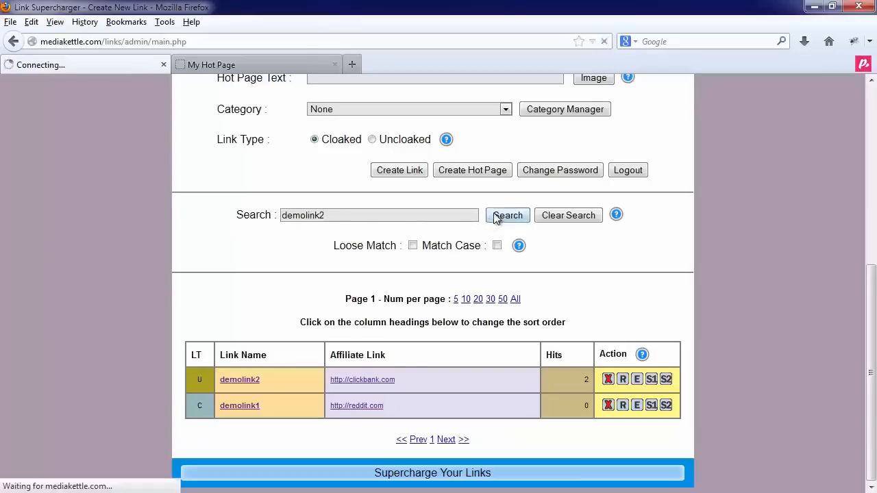
scroll(401, 342, down, 5)
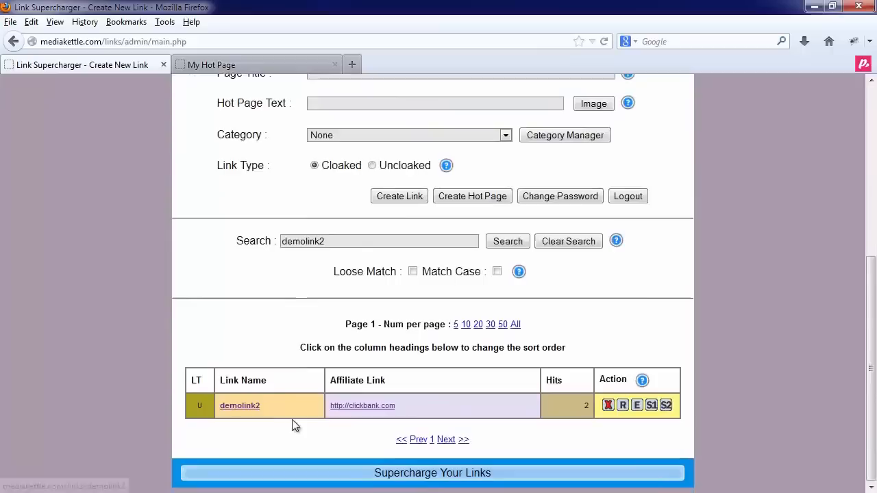
click(566, 248)
scroll(513, 411, down, 5)
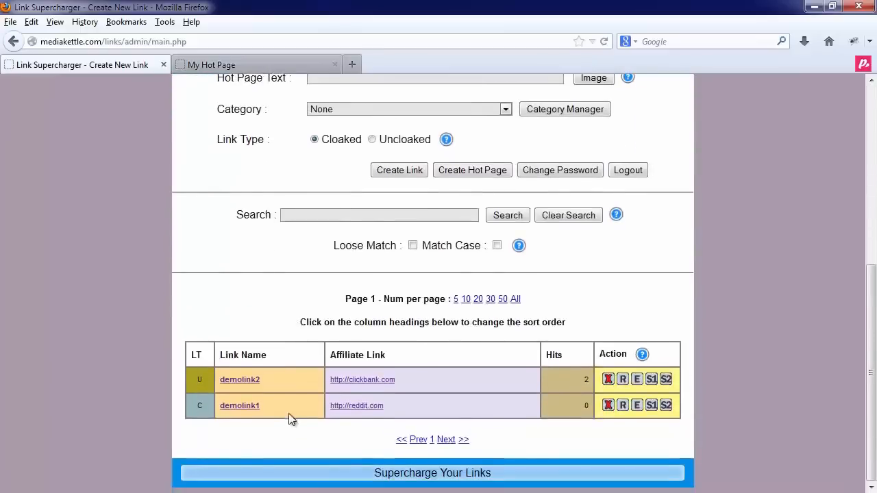
Open the password change form to view its fields and cancel without changing the password.
click(553, 173)
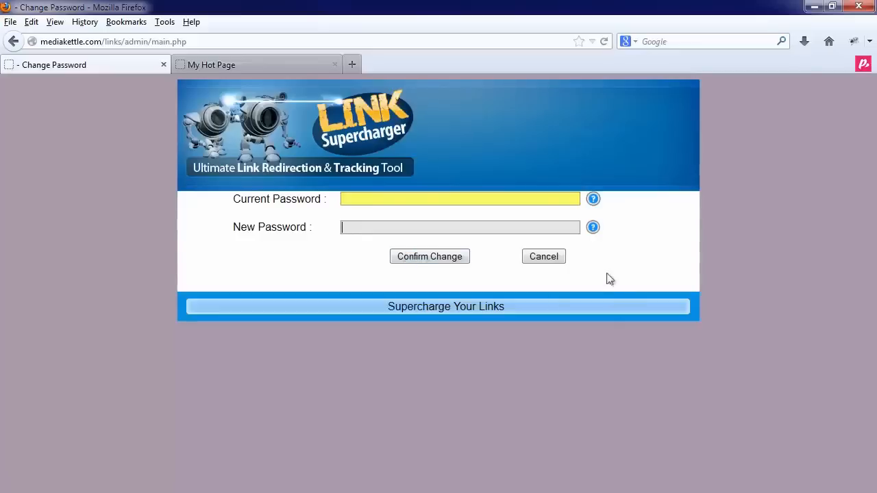
click(552, 258)
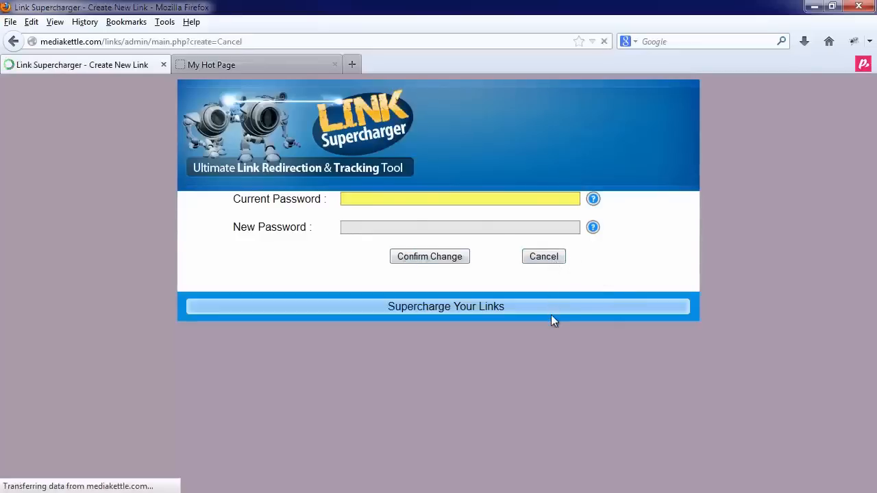
Log out of the link manager's admin area.
scroll(563, 384, down, 5)
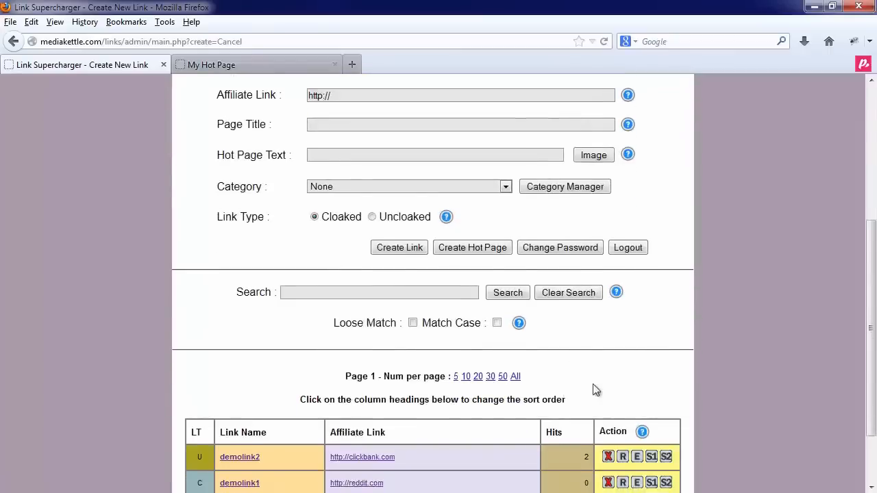
scroll(613, 388, up, 5)
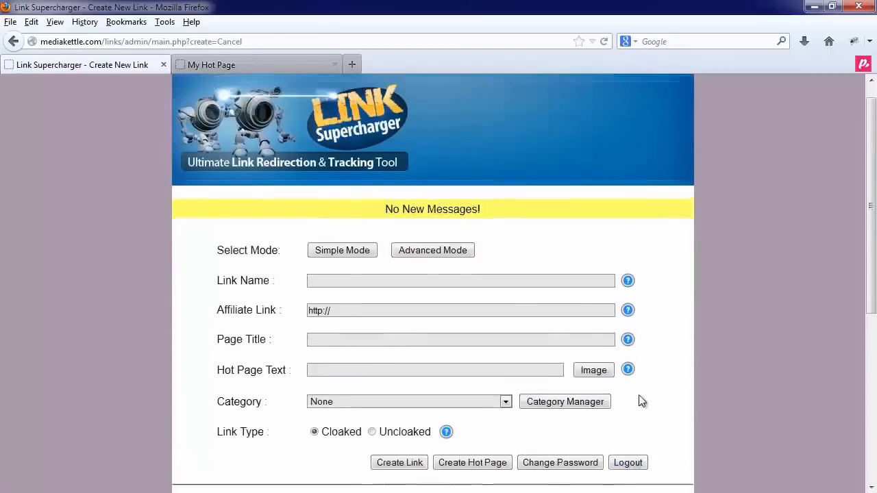
scroll(655, 452, down, 2)
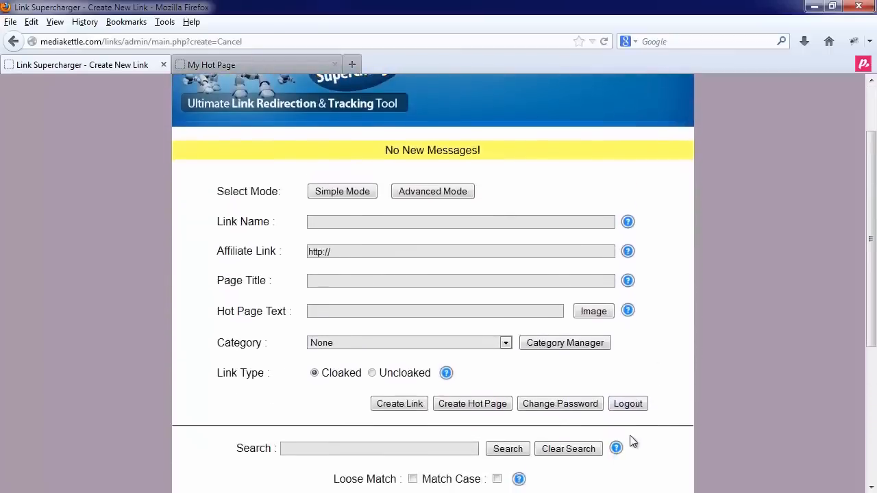
click(629, 405)
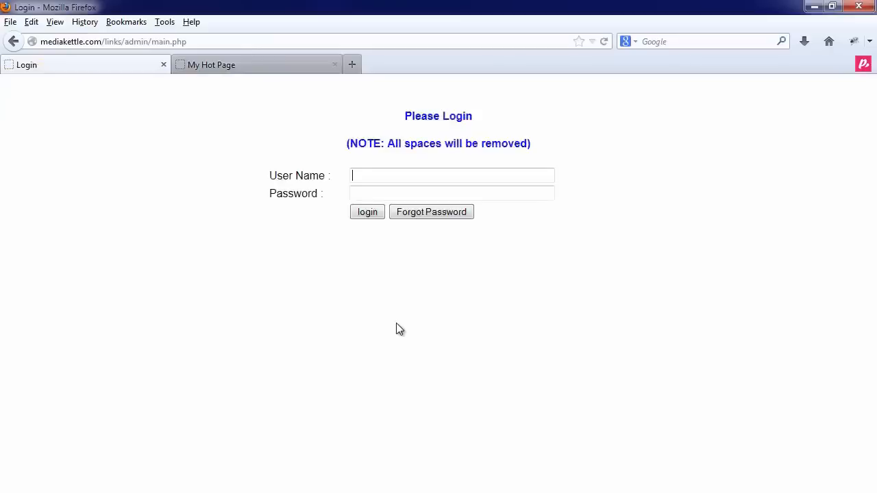